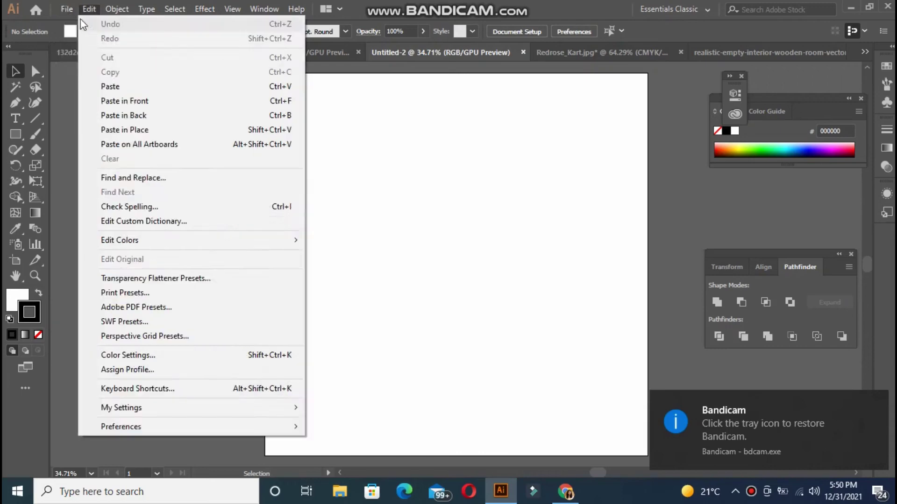
Check the 1080 x 1080 new-document preset, then select the wooden-floor image in Untitled-1
left_click(240, 52)
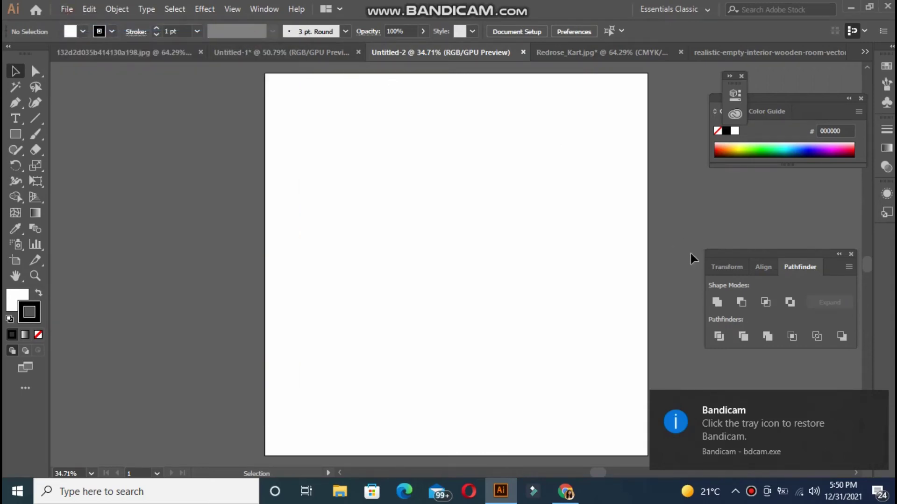
key("ctrl+n")
left_click(876, 407)
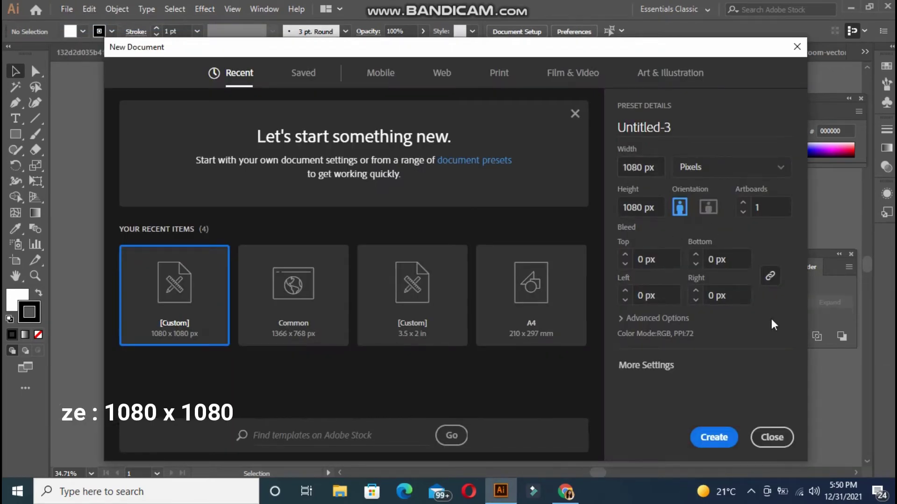
left_click(771, 438)
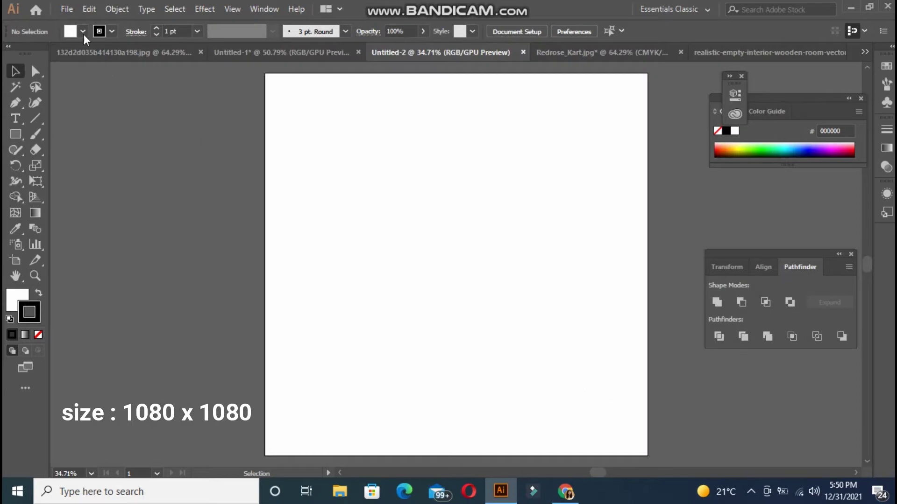
left_click(307, 53)
left_click(514, 291)
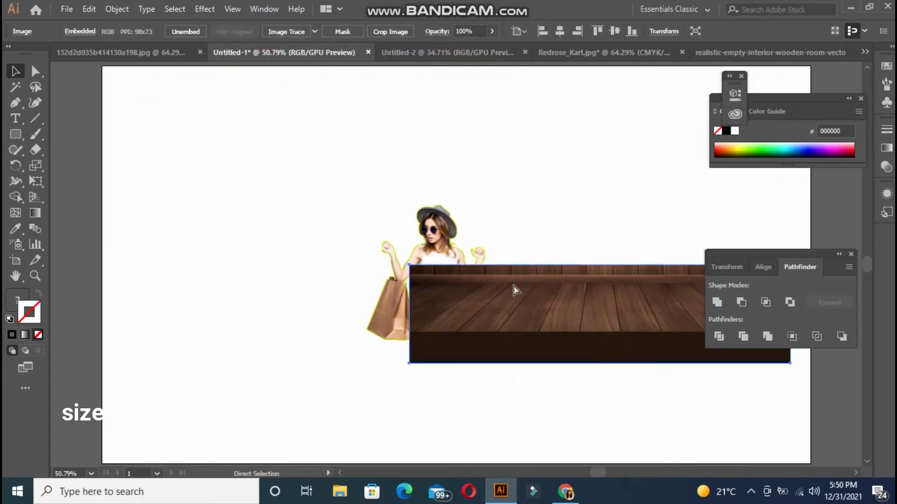
Paste the wooden-floor image into Untitled-2, stretch it full width and settle it along the bottom
left_click(475, 52)
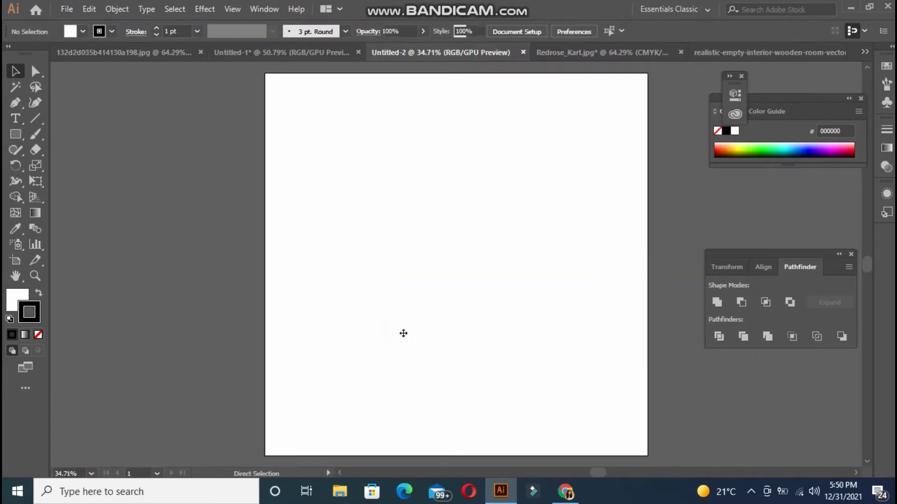
key("ctrl+v")
left_click_drag(405, 283, 345, 435)
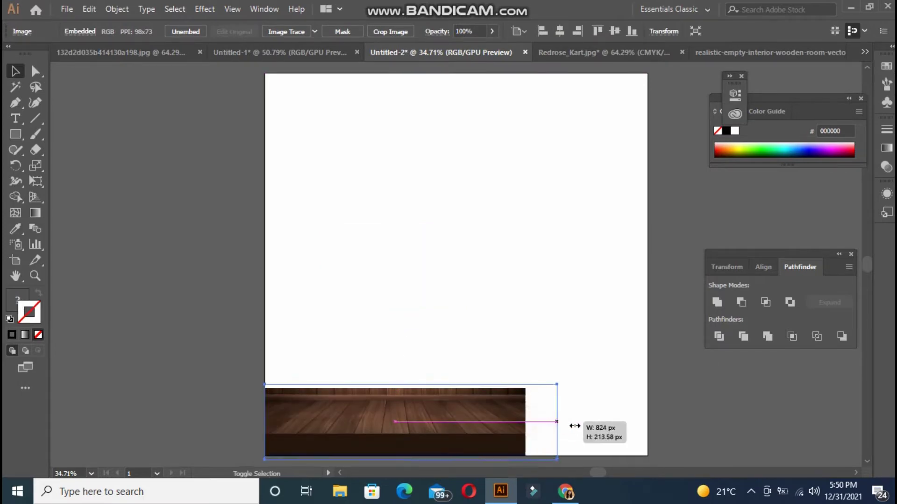
left_click_drag(525, 420, 649, 411)
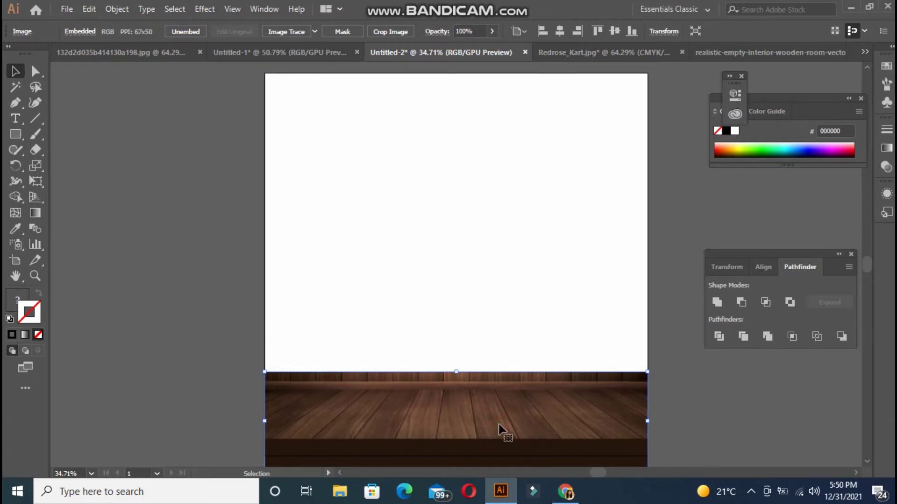
left_click_drag(499, 427, 499, 426)
key("Up")
key("Up")
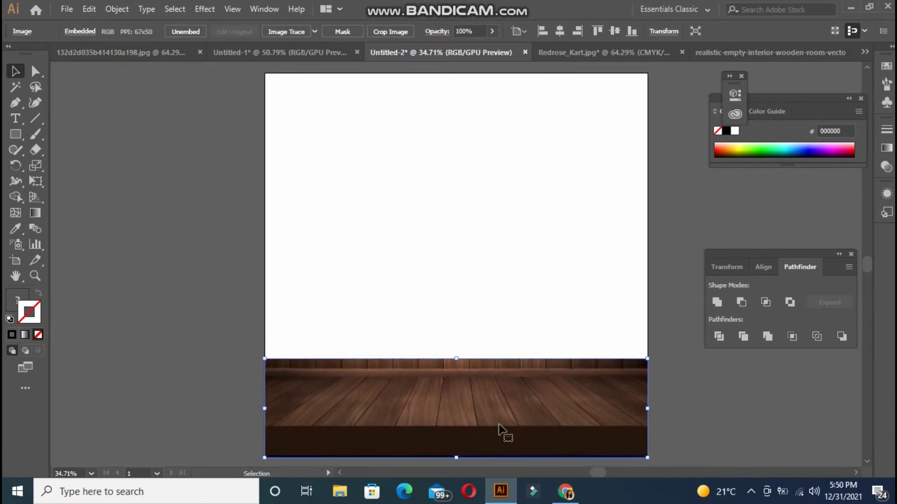
key("Up")
key("Up")
key("Down")
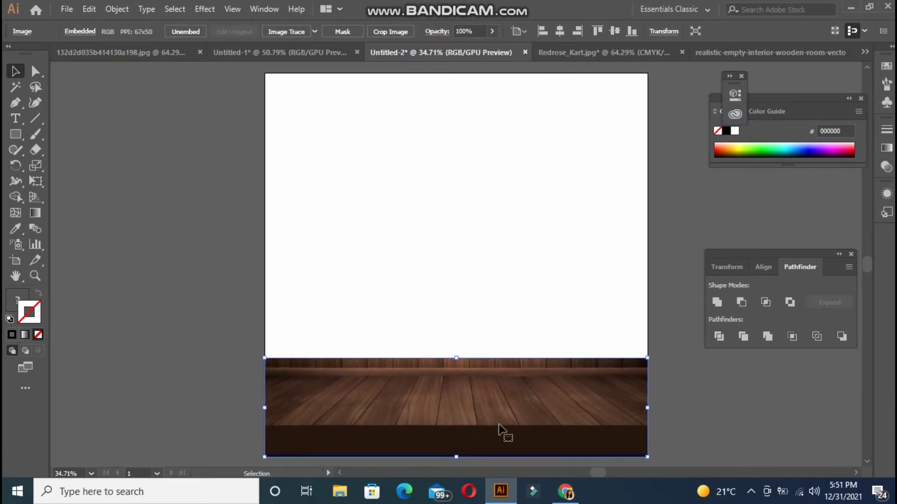
key("Down")
key("Down")
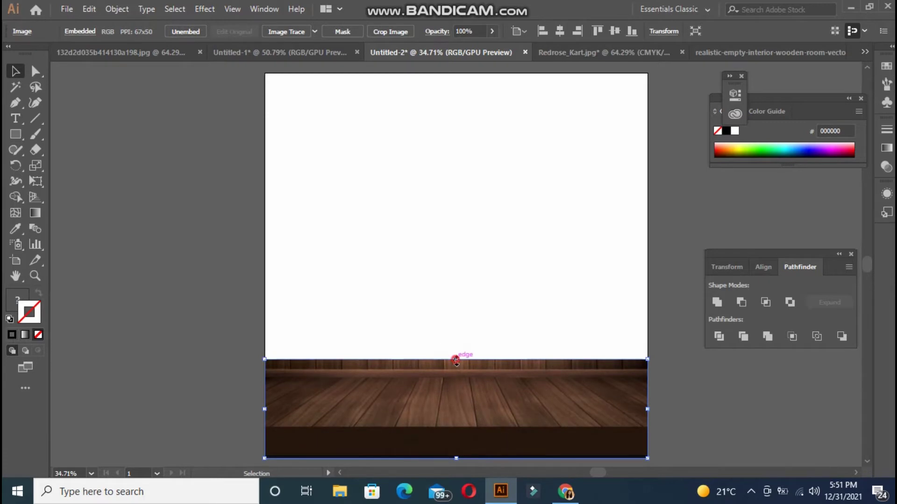
left_click_drag(456, 360, 456, 354)
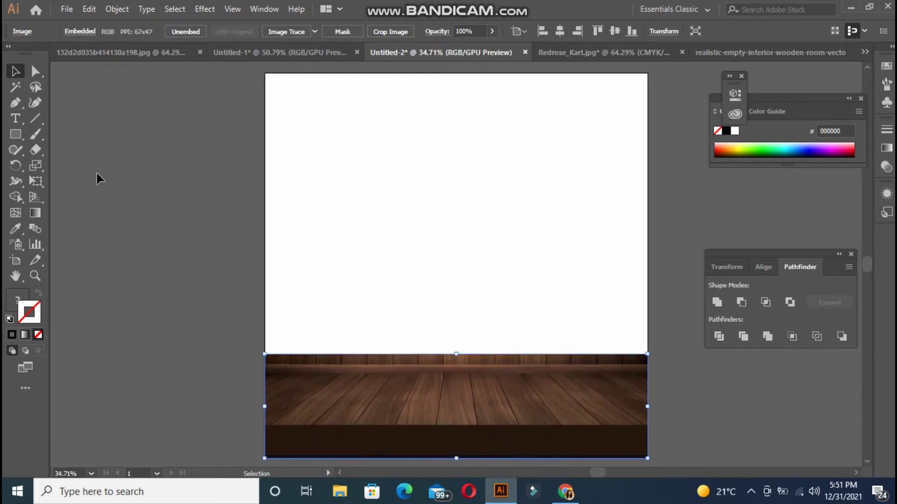
Draw a backdrop rectangle above the floor and paste the woman image from Untitled-1 into the ad
left_click(16, 133)
left_click_drag(263, 73, 648, 354)
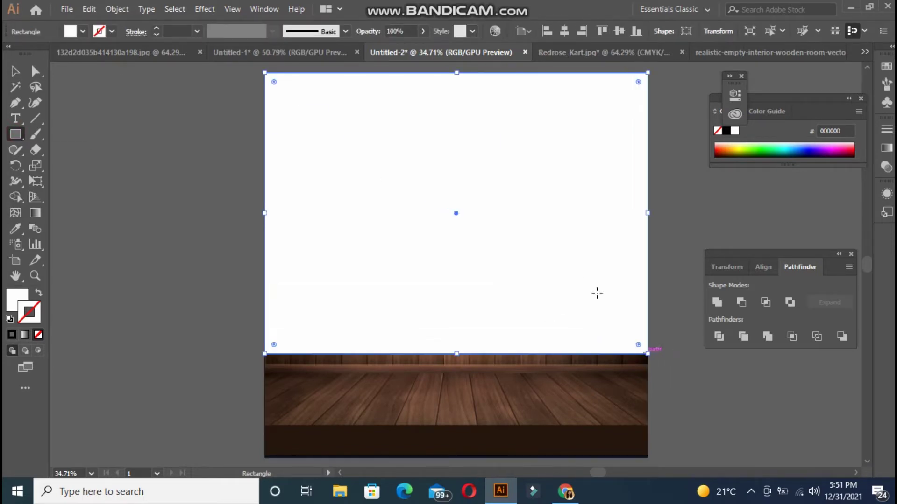
left_click(587, 52)
left_click(280, 53)
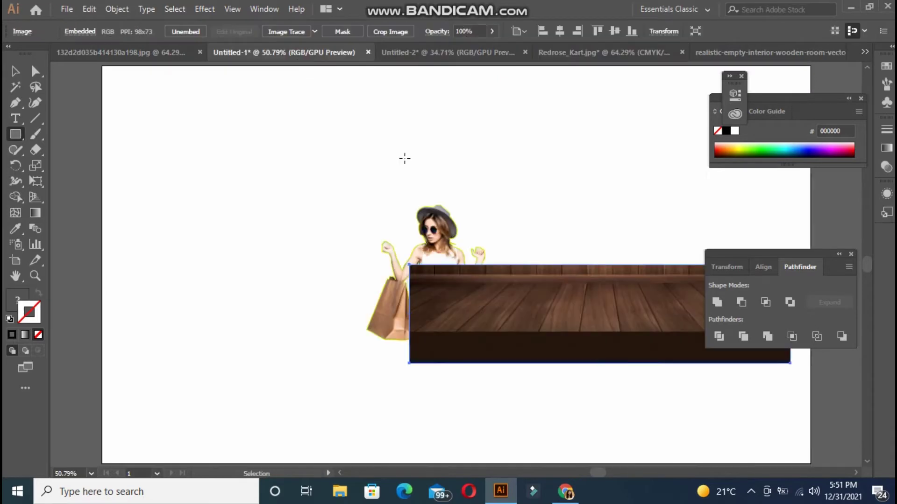
left_click(15, 74)
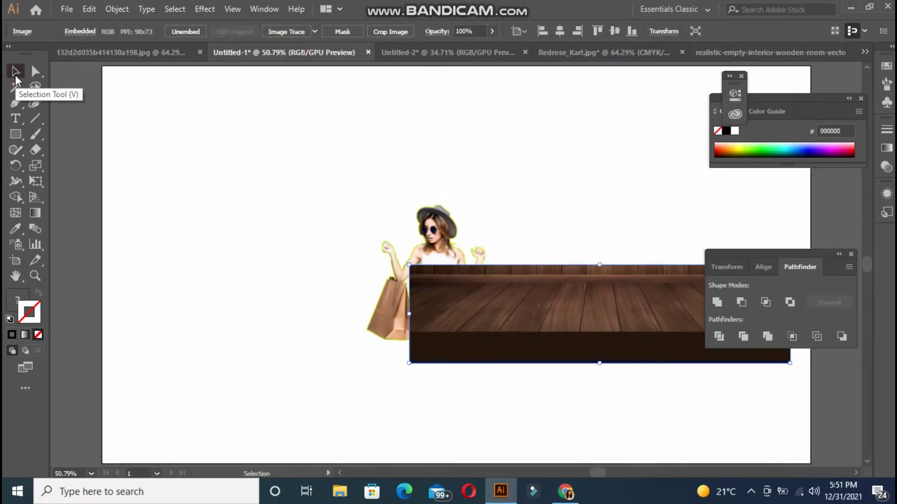
left_click(429, 281)
key("Delete")
mouse_move(283, 147)
left_mouse_down()
mouse_move(379, 204)
mouse_move(556, 379)
left_mouse_up()
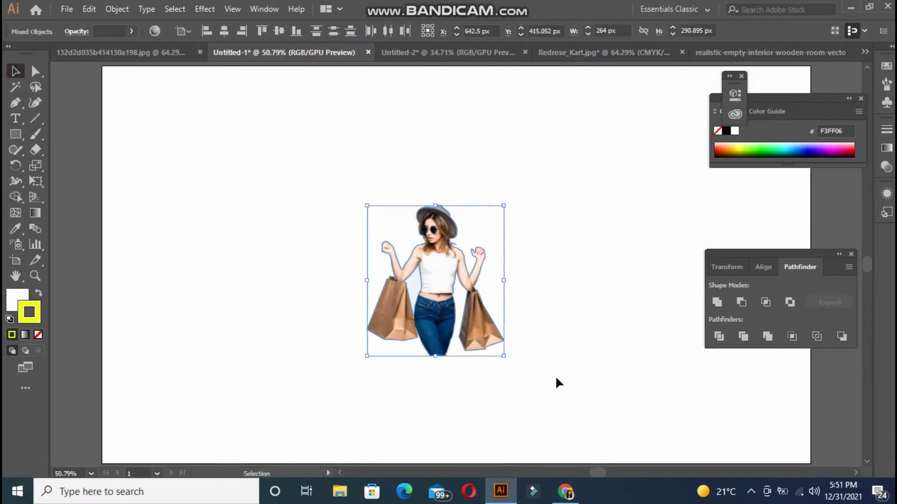
left_click(455, 54)
key("ctrl+v")
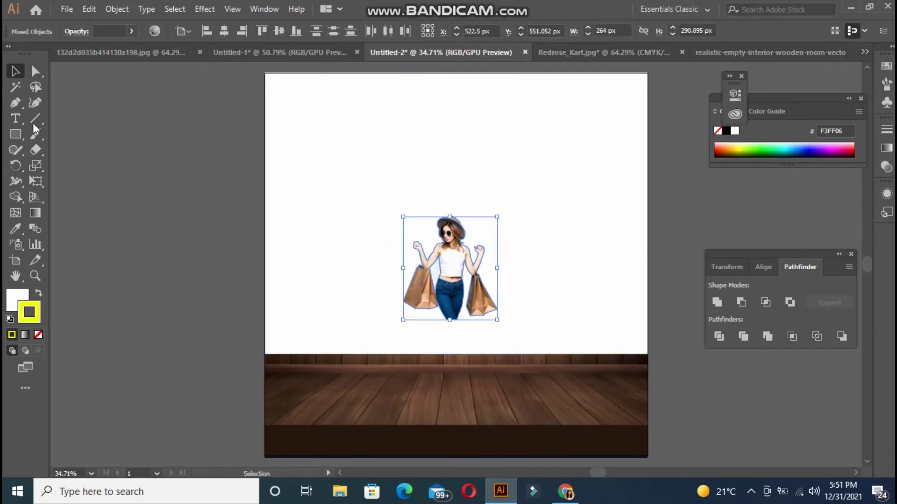
Fill the backdrop rectangle with blue sampled from the woman's jeans
left_click(16, 229)
left_click(333, 184)
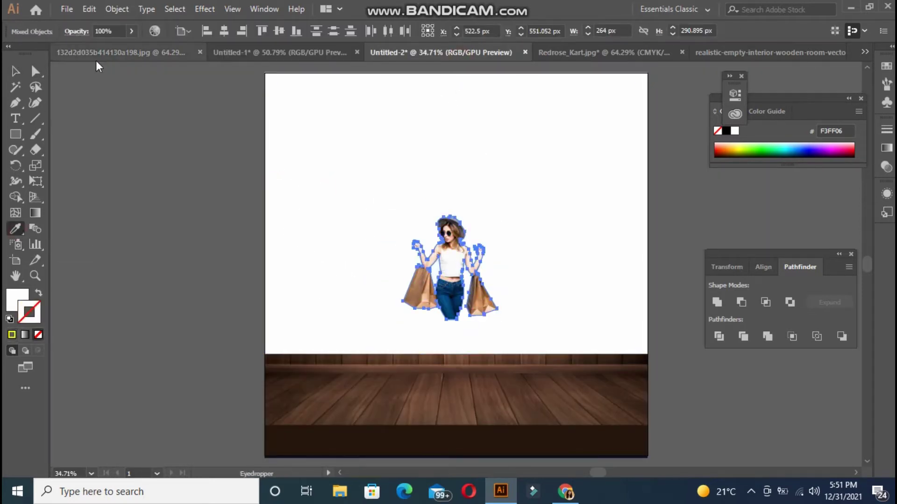
left_click(16, 71)
left_click(332, 273)
key("i")
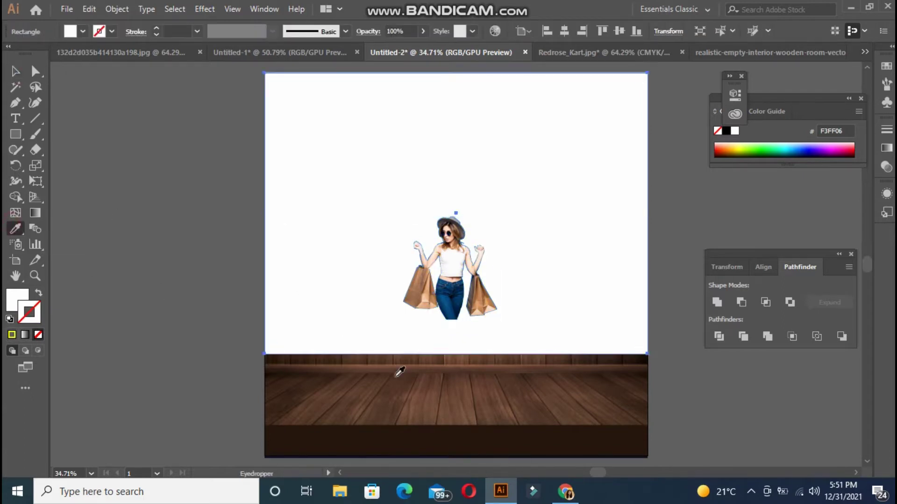
left_click(446, 300)
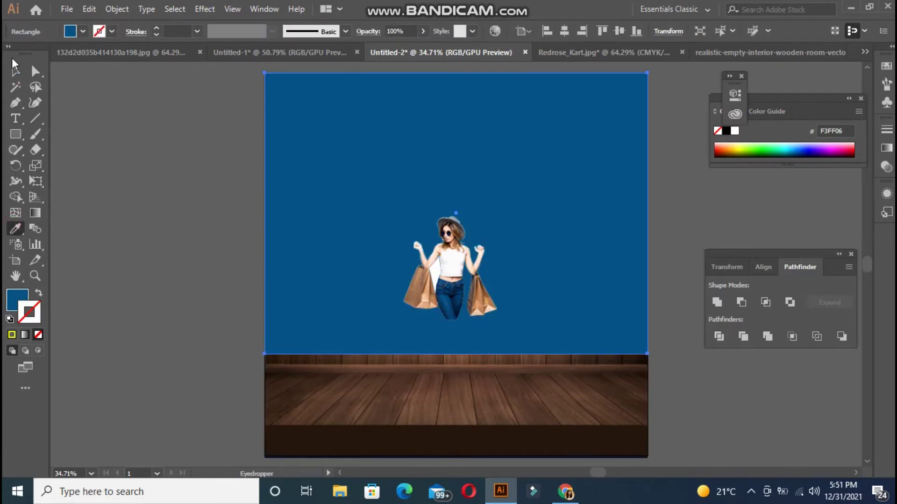
Park the woman image off the artboard to the left
left_click(16, 71)
left_click(443, 266)
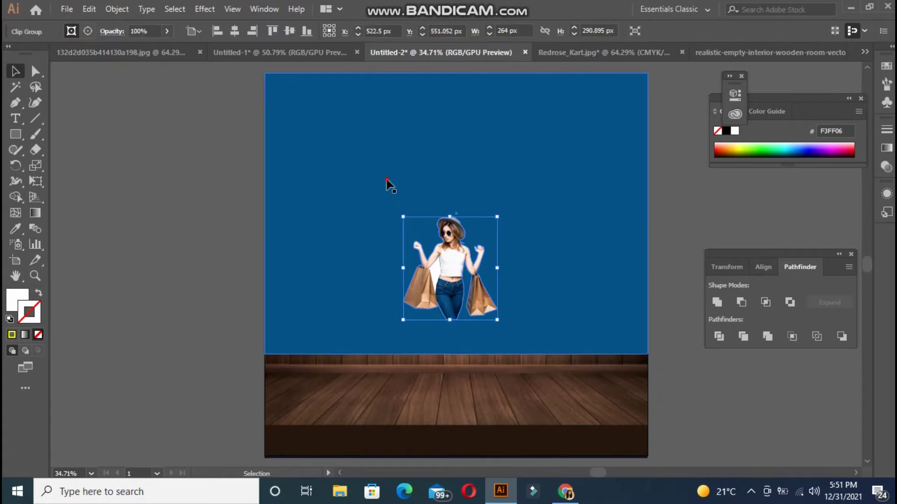
left_click(388, 185)
key("ctrl+shift+a")
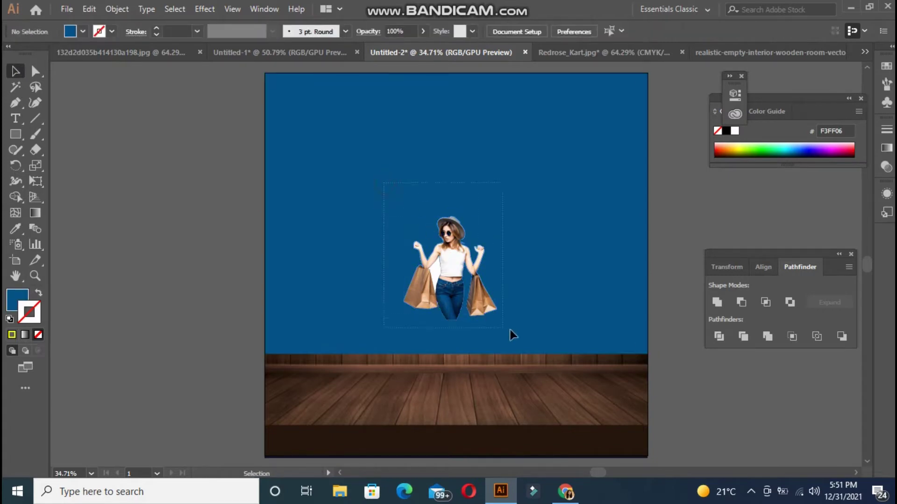
key("ctrl+a")
left_click_drag(444, 270, 165, 245)
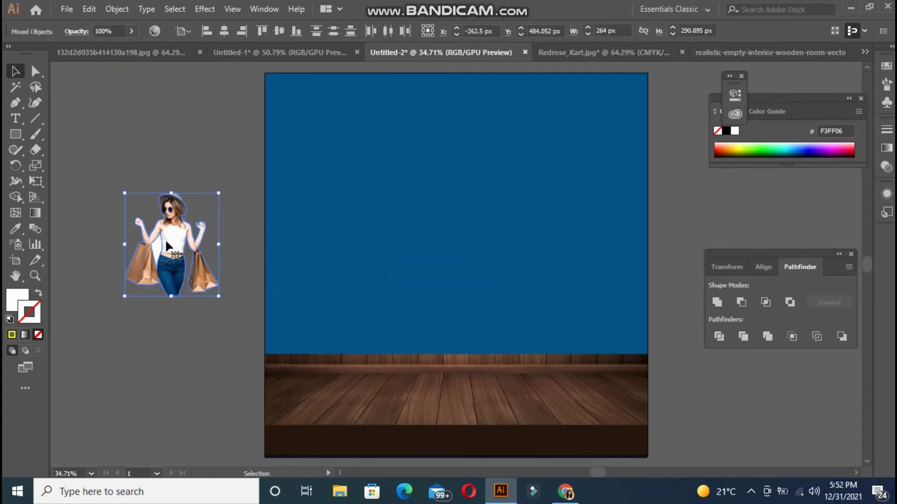
Give the blue backdrop a reversed radial gradient with its midpoint at 40.5%
left_click(462, 161)
key("period")
left_click(734, 193)
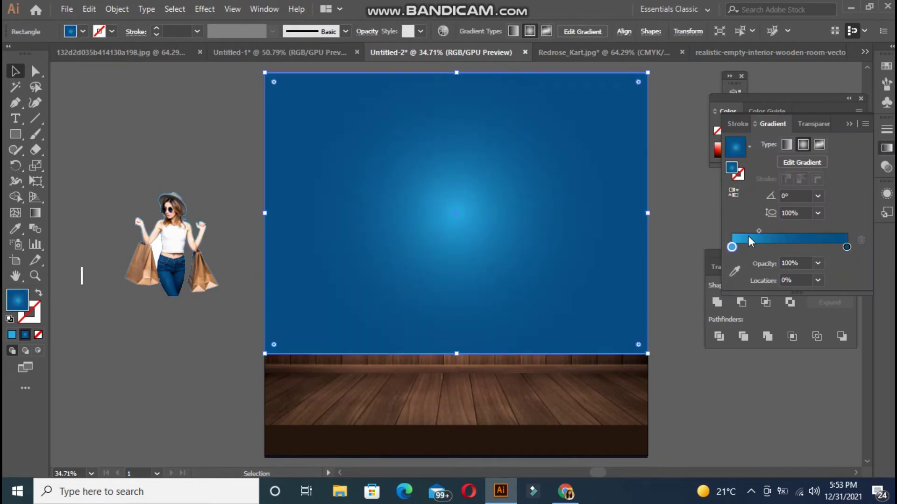
left_click_drag(759, 231, 782, 231)
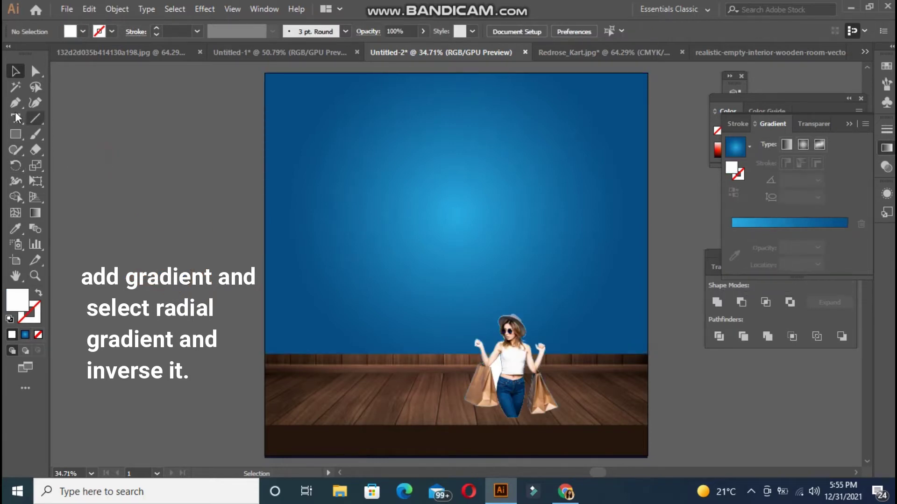
left_click(9, 107)
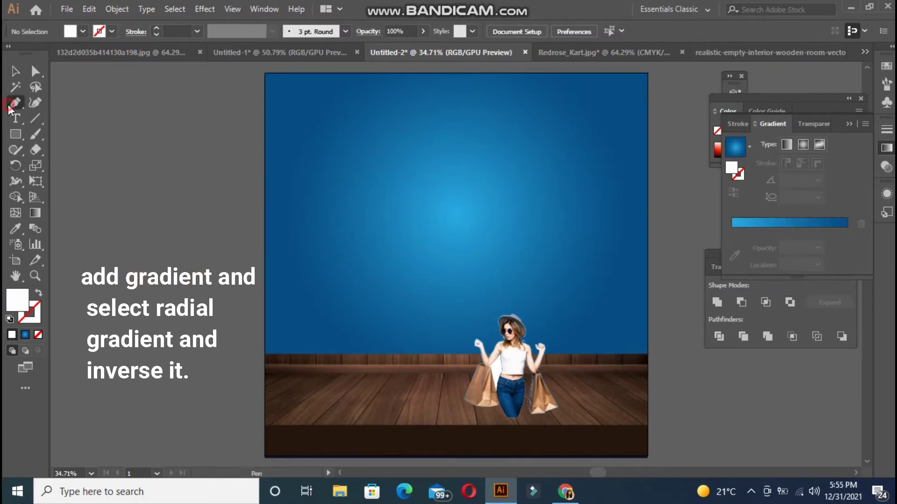
Draw a thin triangle left of the artboard with the Pen tool
left_click(154, 141)
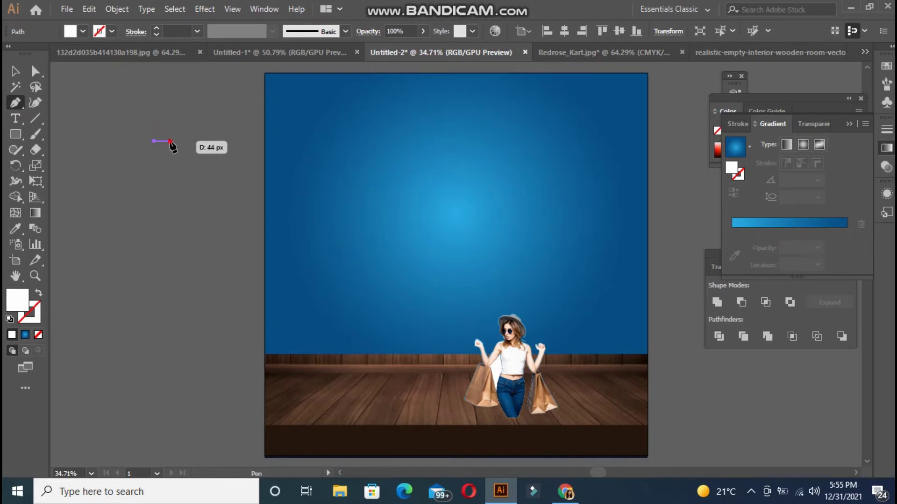
left_click(170, 141)
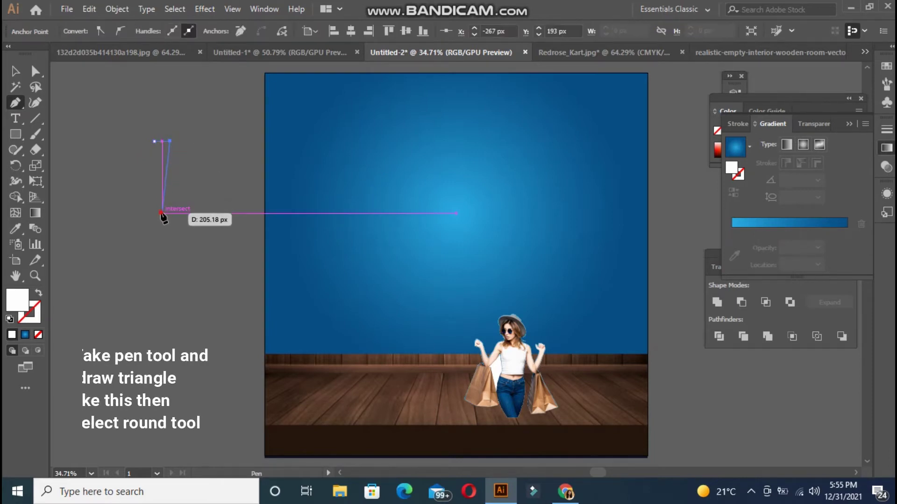
left_click(162, 213)
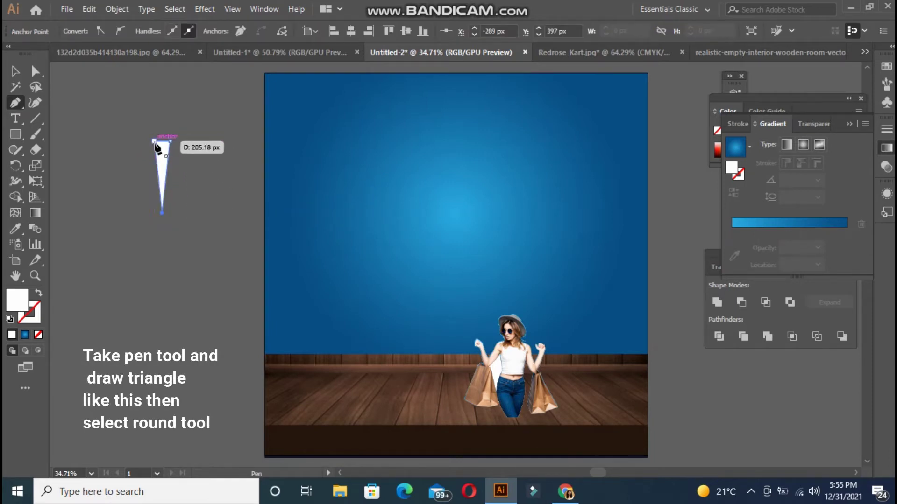
left_click(154, 142)
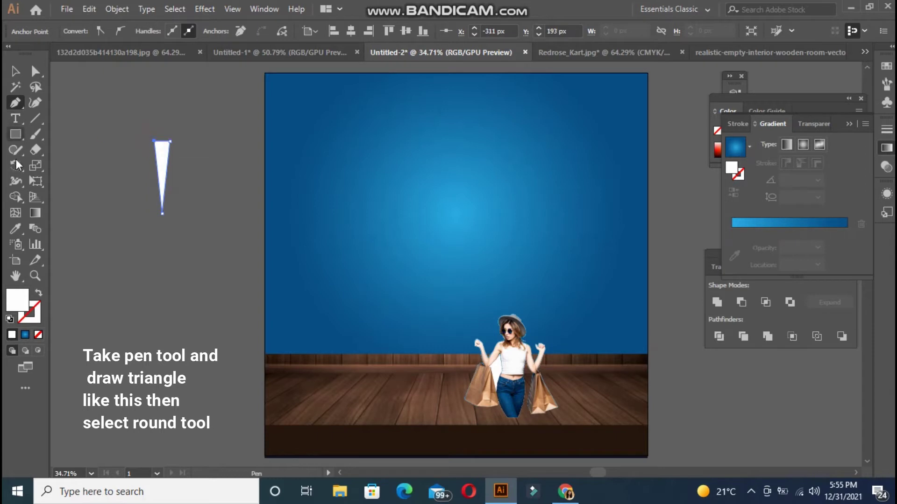
Rotate-copy the triangle around a pivot and repeat it with Ctrl+D to complete the spoke wheel
left_click(15, 166)
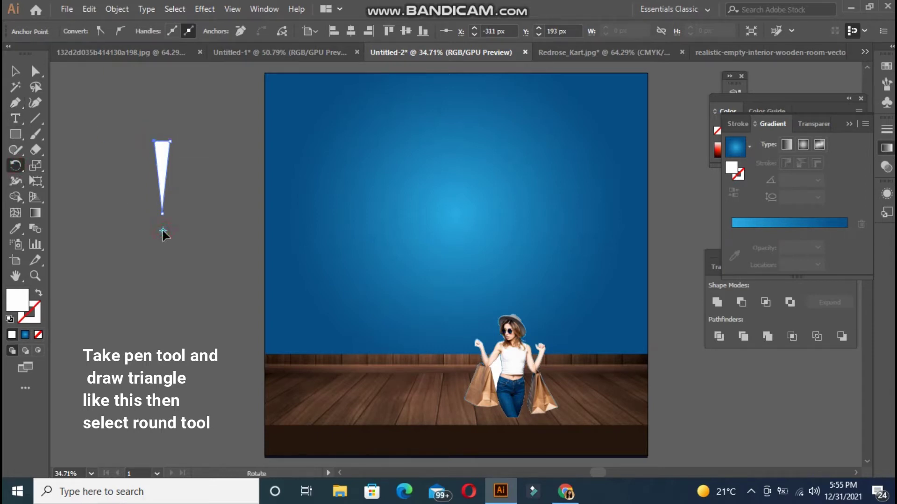
left_click_drag(164, 187, 182, 161)
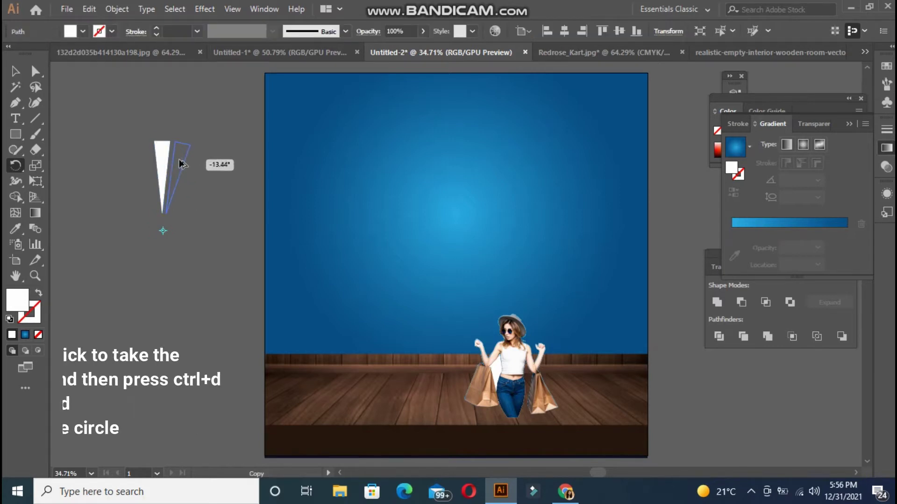
key("ctrl+d")
key("ctrl+d")
key("ctrl+d")
key("ctrl+d")
key("ctrl+d")
key("ctrl+d")
key("ctrl+d")
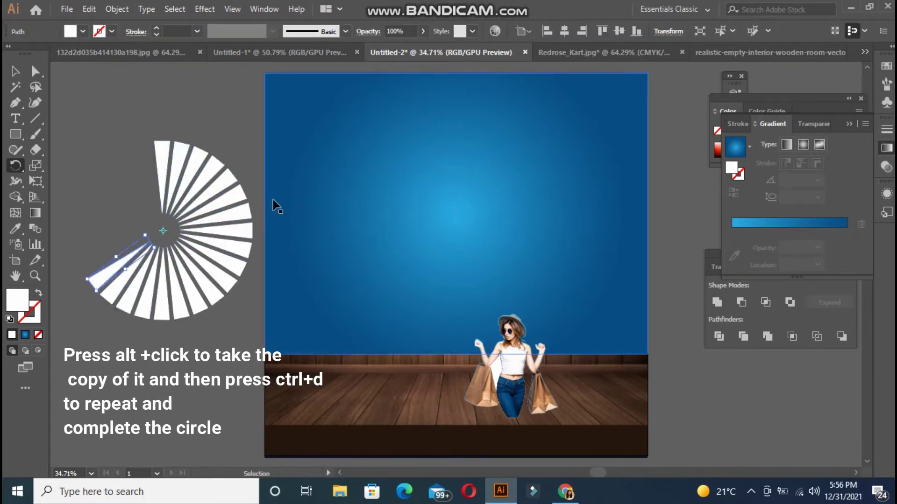
key("ctrl+d")
key("ctrl+d")
key("ctrl+d")
key("ctrl+d")
key("ctrl+d")
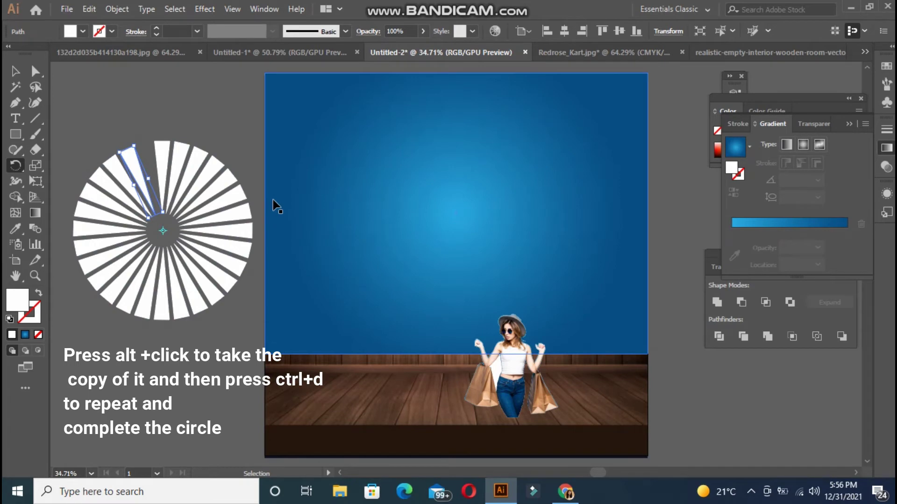
key("ctrl+z")
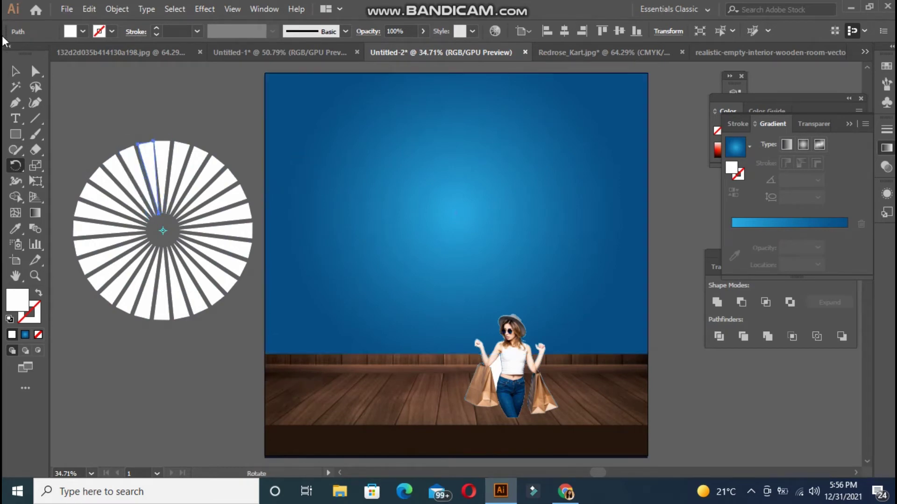
left_click(16, 71)
Group the spokes, move them onto the artboard and lower their opacity to 15%
key("ctrl+a")
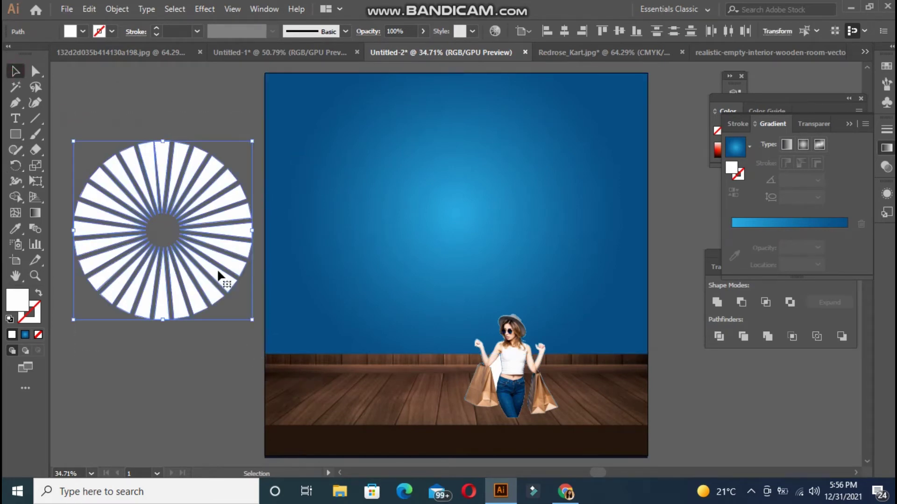
key("ctrl+g")
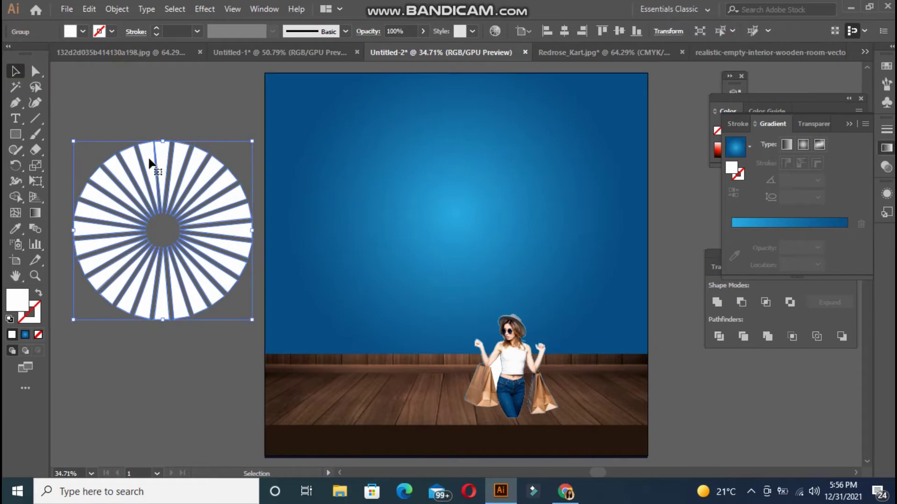
mouse_move(150, 163)
left_mouse_down()
mouse_move(495, 209)
mouse_move(447, 147)
left_mouse_up()
left_click(425, 31)
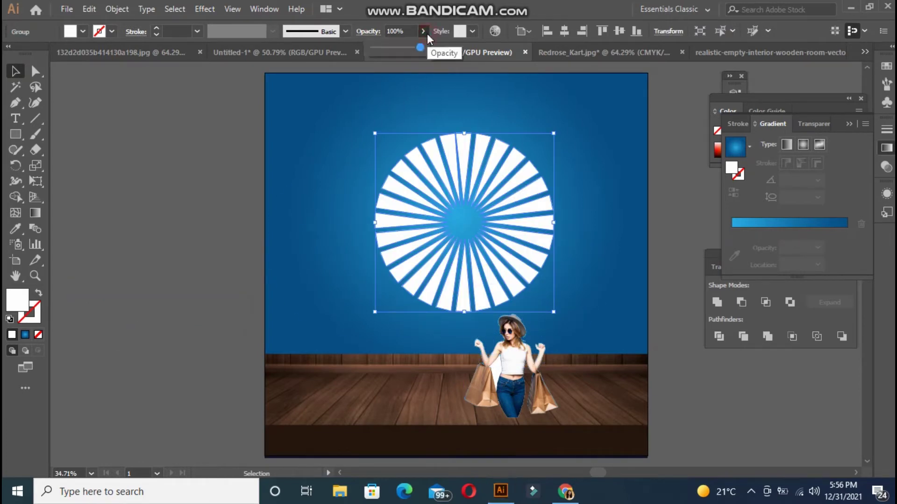
left_click_drag(420, 47, 381, 48)
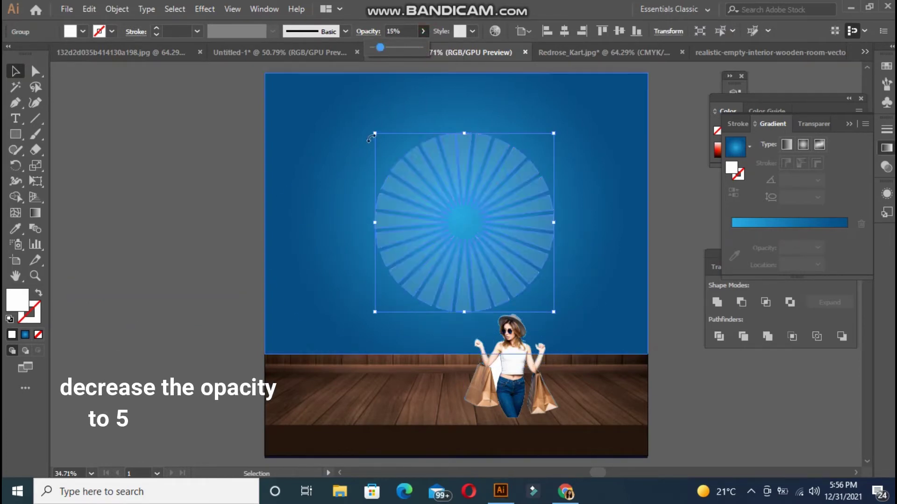
Enlarge the starburst and move it down over the backdrop, tidying the side panels
left_click_drag(375, 133, 257, 16)
scroll(458, 306, "up", 5)
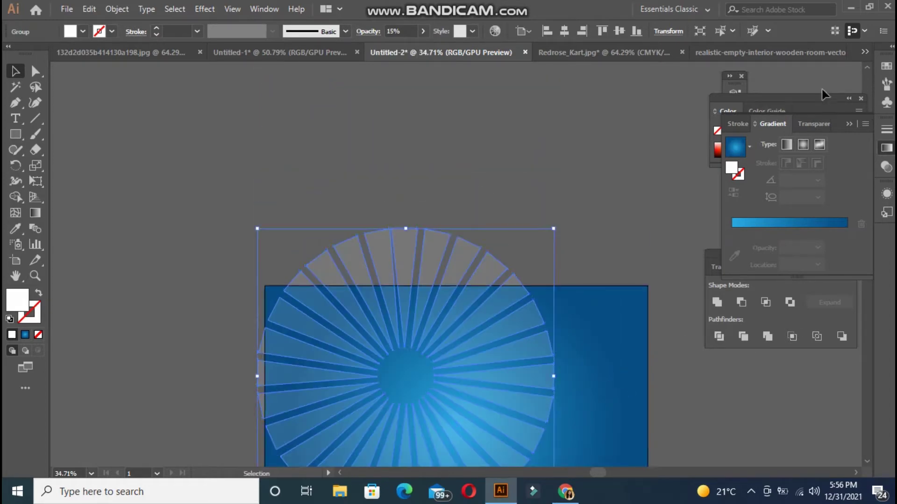
left_click_drag(822, 95, 790, 96)
left_click_drag(835, 117, 806, 77)
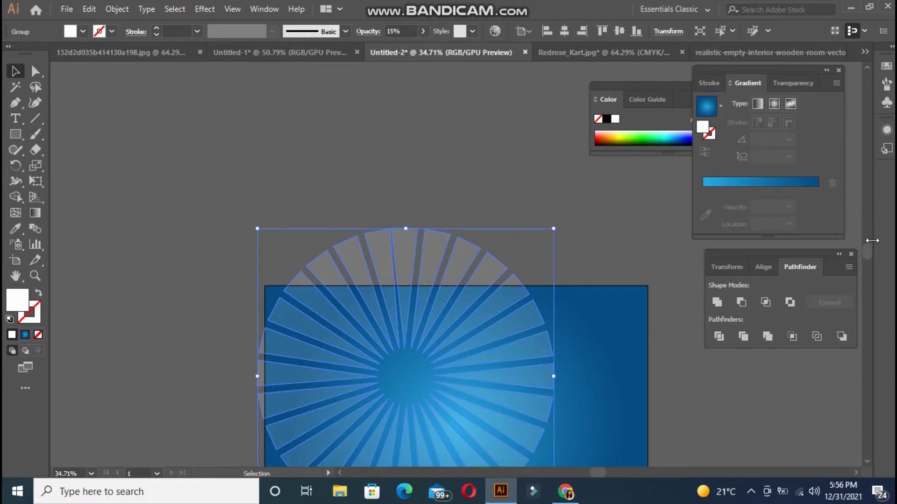
left_click_drag(869, 249, 871, 260)
left_click_drag(501, 214, 543, 282)
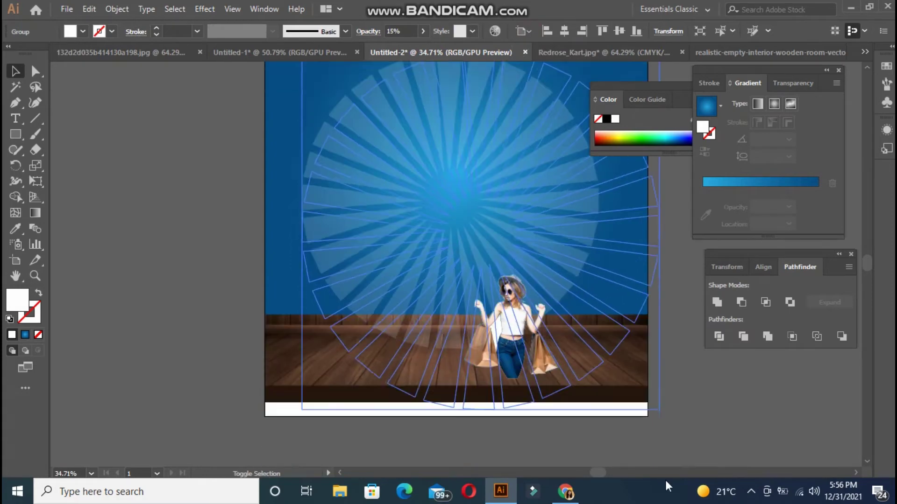
left_click_drag(597, 413, 667, 481)
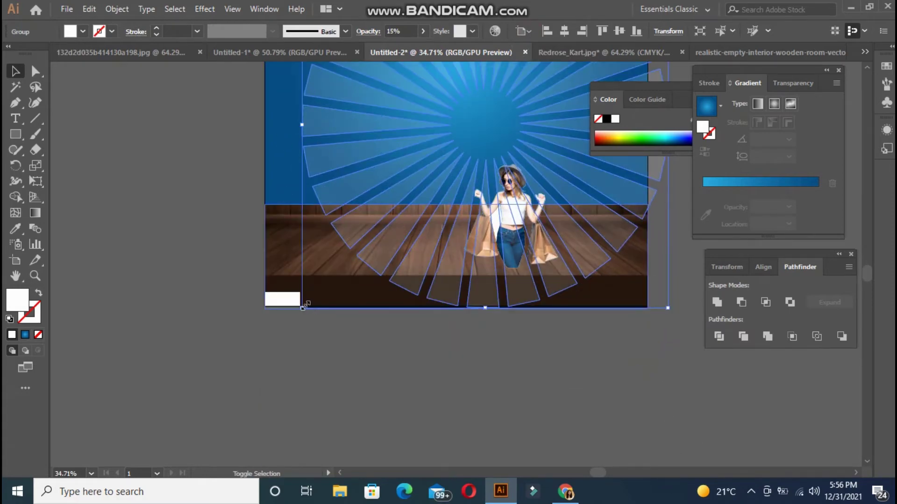
Enlarge the starburst past the artboard edges and centre it horizontally and vertically
left_click_drag(302, 308, 251, 359)
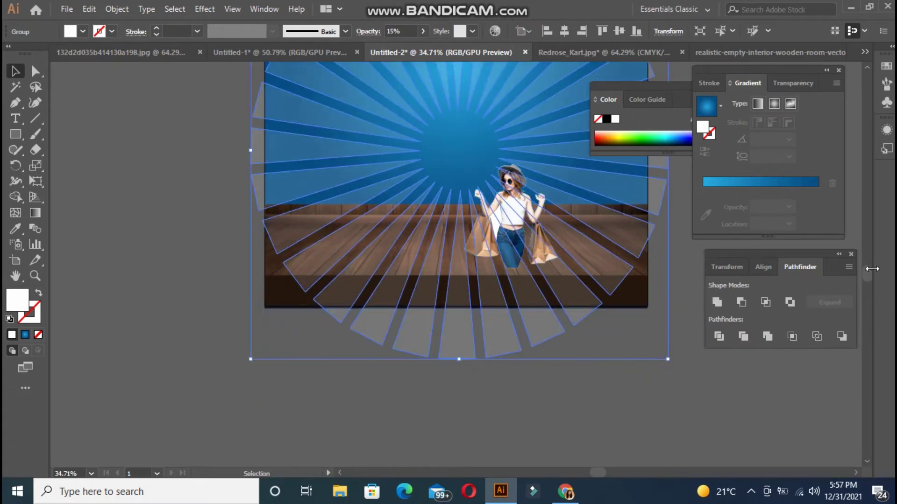
scroll(867, 269, "up", 5)
left_click_drag(250, 94, 225, 71)
scroll(491, 238, "up", 2)
left_click_drag(865, 248, 866, 265)
left_click(565, 37)
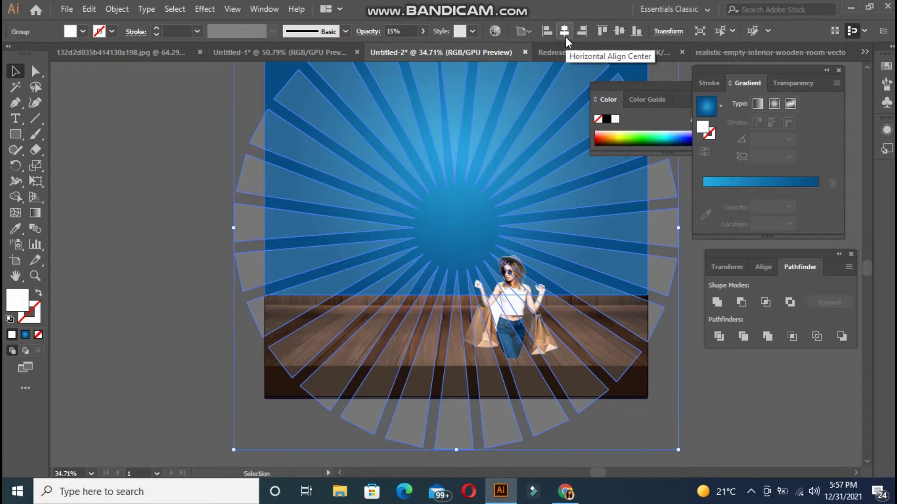
left_click(618, 32)
Bring the wooden floor image in front of the starburst rays
left_click_drag(865, 268, 856, 264)
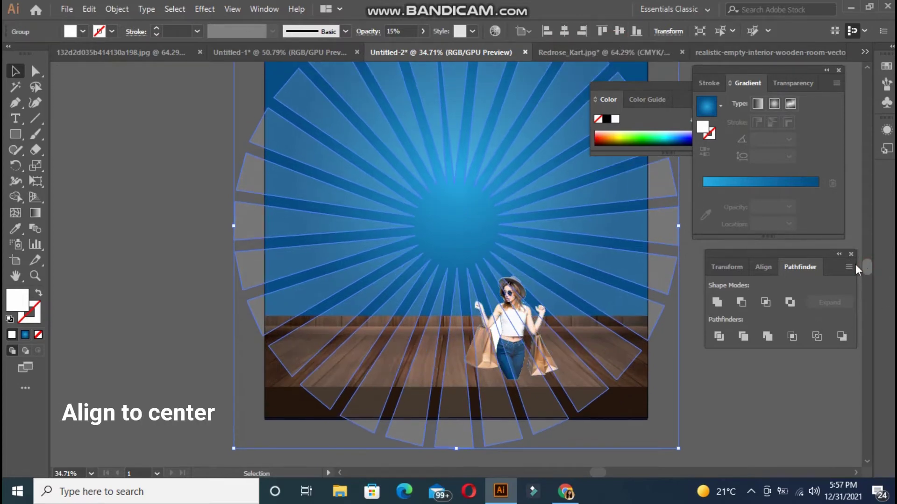
left_click(607, 332)
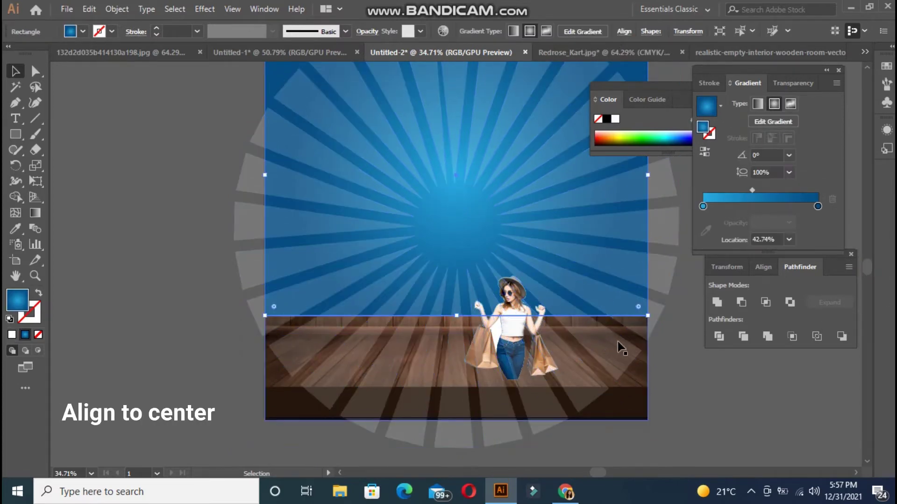
right_click(635, 370)
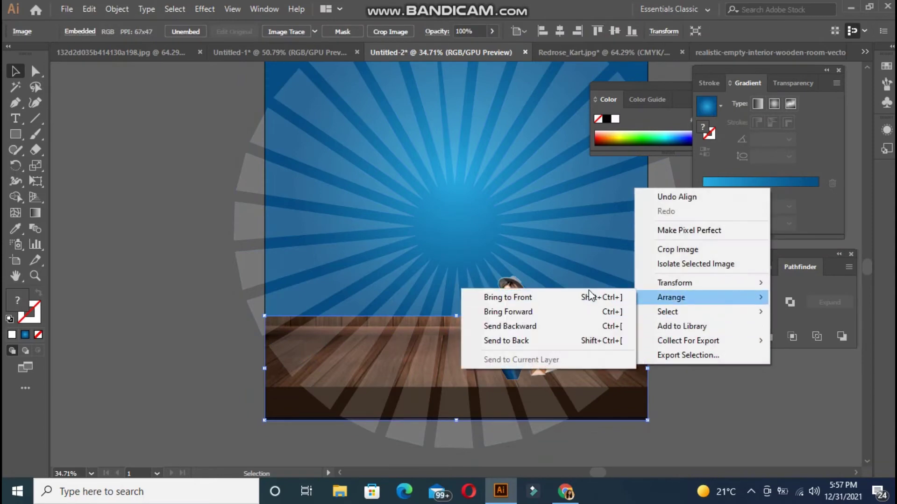
left_click(590, 296)
Lower the starburst rays' opacity a little further
left_click(326, 209)
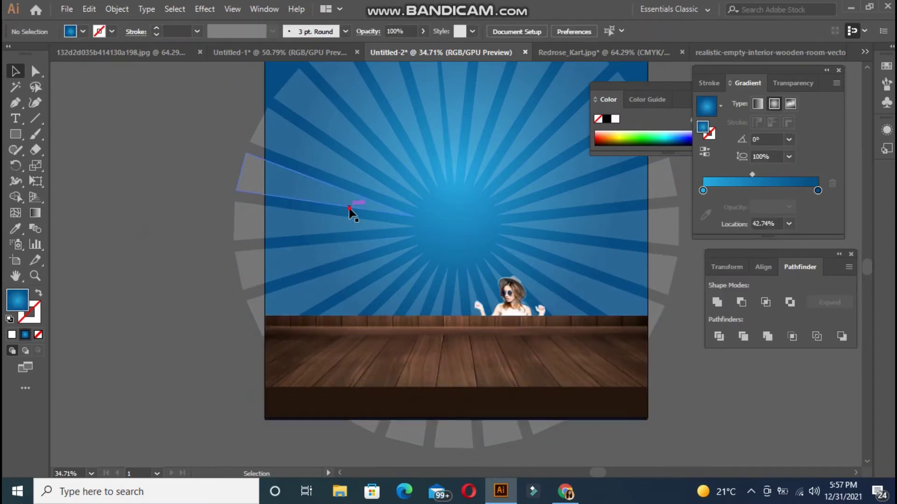
left_click(355, 205)
left_click(423, 32)
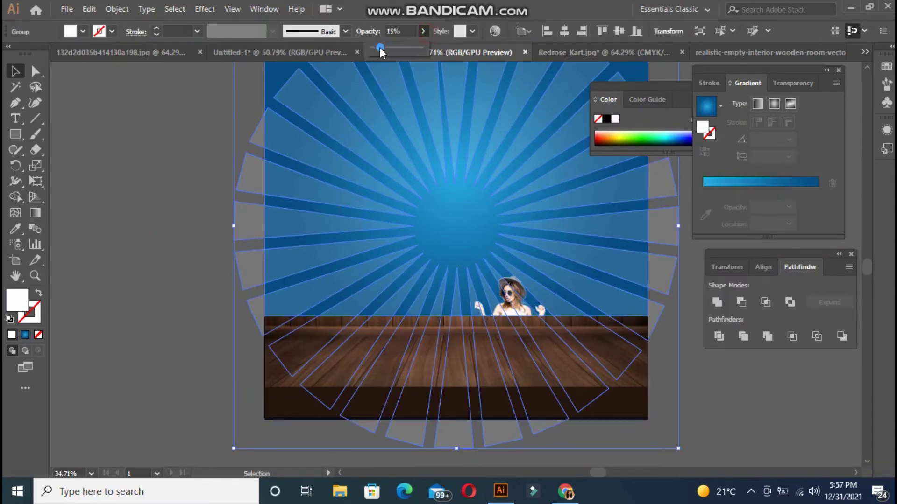
left_click(186, 155)
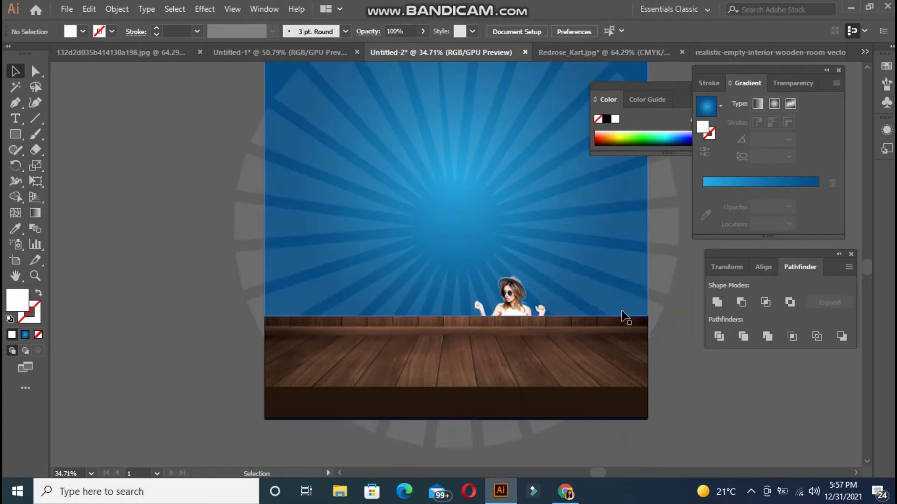
Move the woman cutout to the left and call up her stacking options
left_click_drag(868, 272, 869, 270)
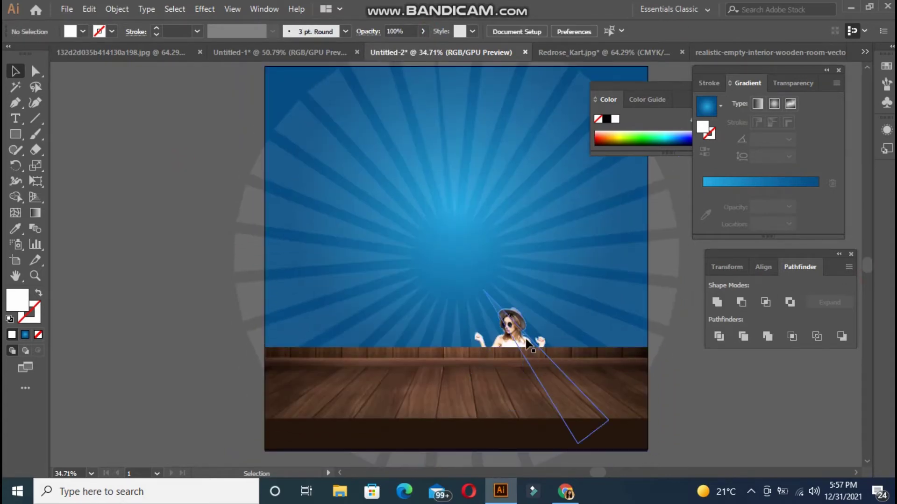
mouse_move(511, 337)
left_mouse_down()
mouse_move(472, 338)
mouse_move(434, 367)
mouse_move(467, 294)
left_mouse_up()
right_click(449, 348)
Bring the woman in front of the floor, enlarge her and centre her horizontally
left_click(607, 280)
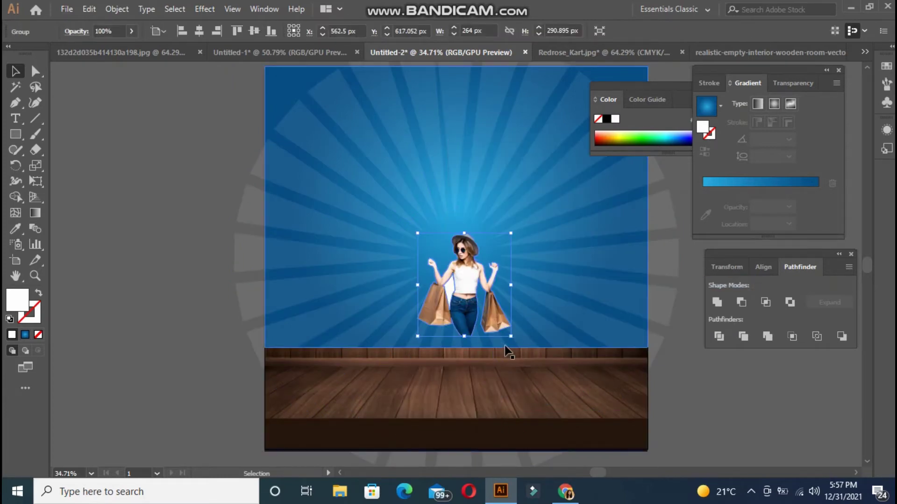
left_click_drag(511, 336, 603, 438)
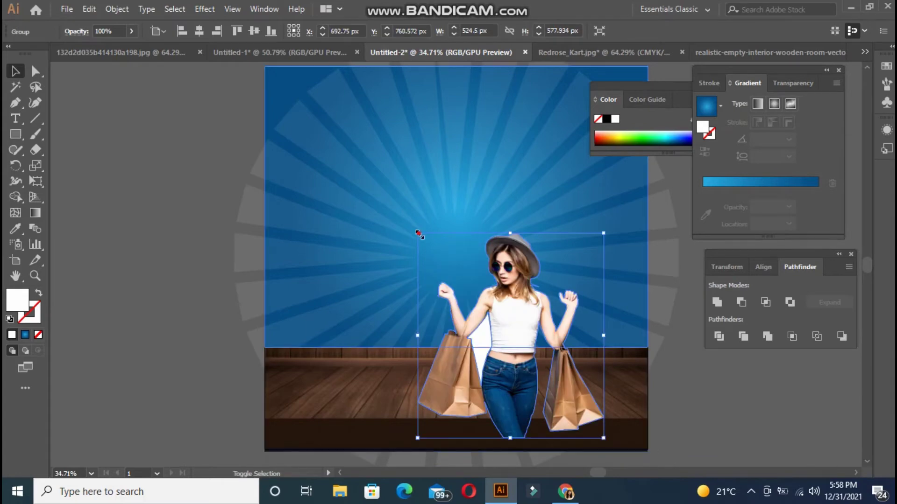
left_click_drag(418, 234, 345, 154)
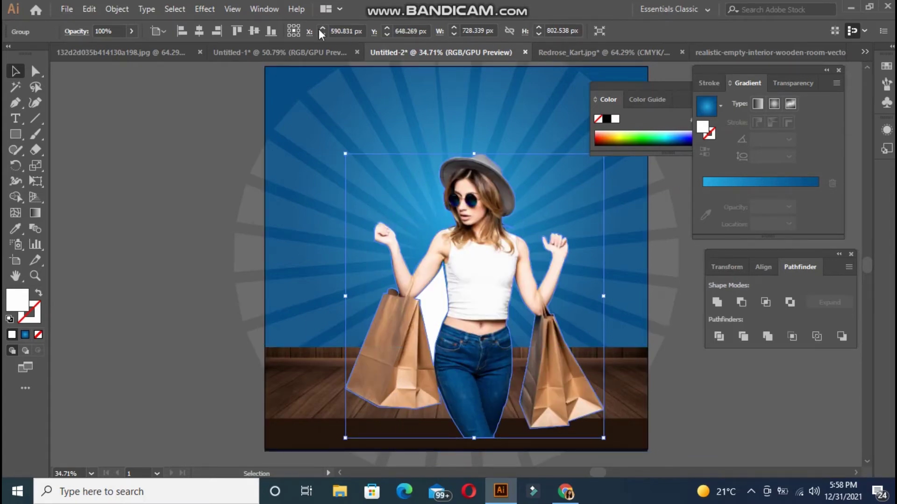
left_click(264, 8)
left_click(311, 104)
left_click(742, 303)
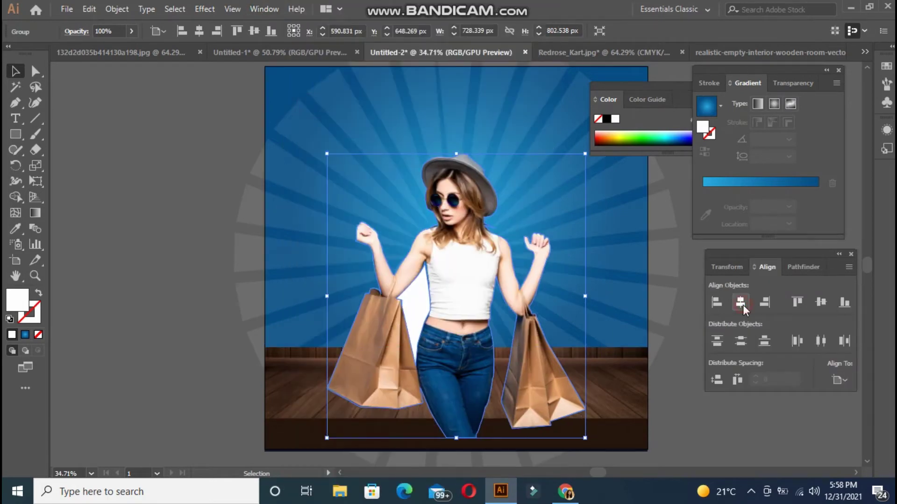
left_click(819, 309)
key("ctrl+z")
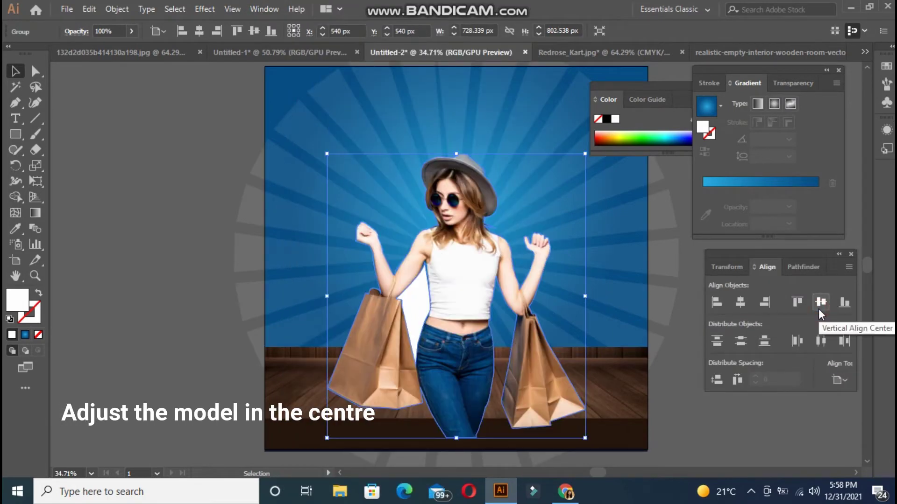
left_click_drag(460, 295, 460, 306)
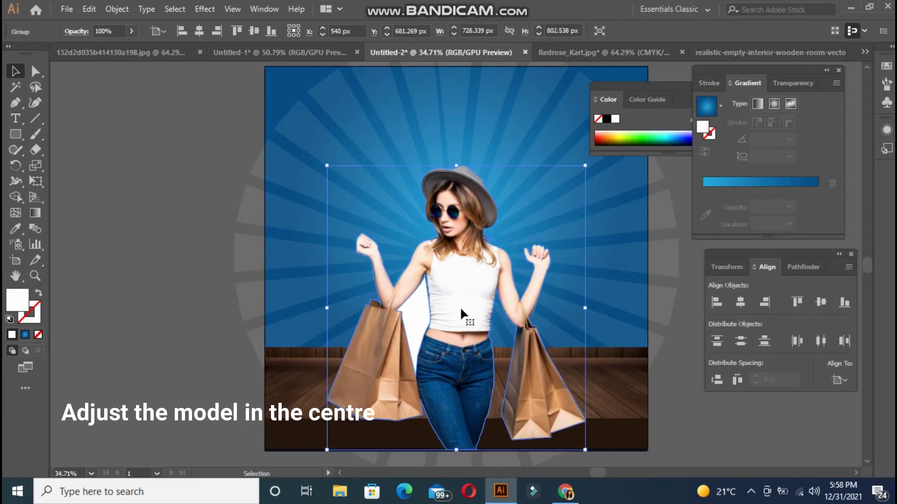
left_click_drag(327, 165, 304, 141)
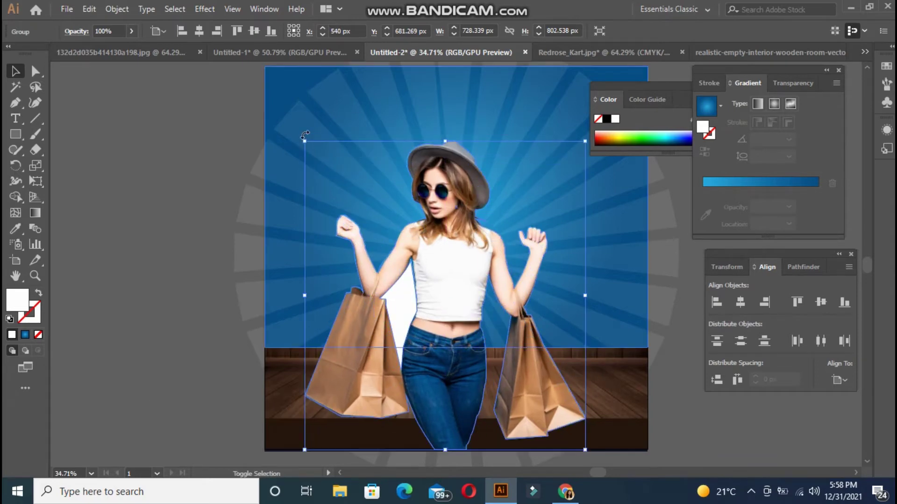
Dock the floating colour picker with the side panels
left_click(680, 86)
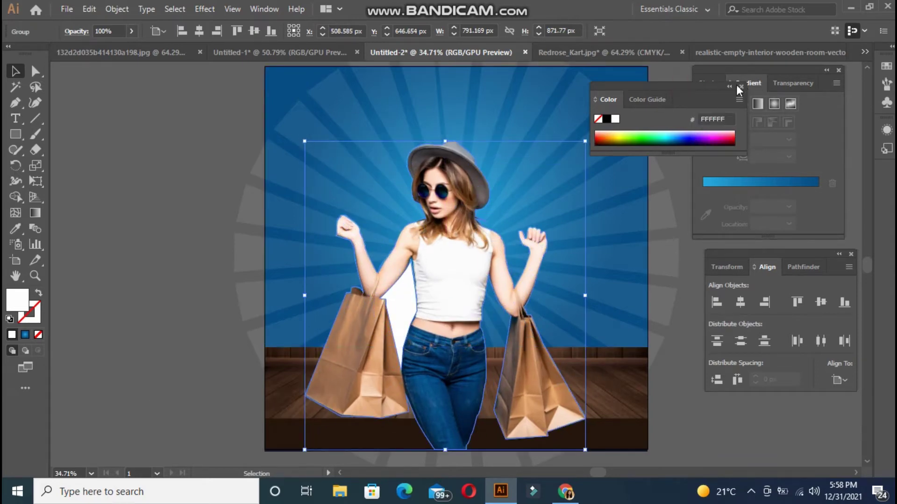
left_click_drag(737, 89, 789, 84)
left_click_drag(585, 142, 592, 133)
Shrink the woman group slightly from the top and re-centre it horizontally
left_click_drag(448, 133, 447, 159)
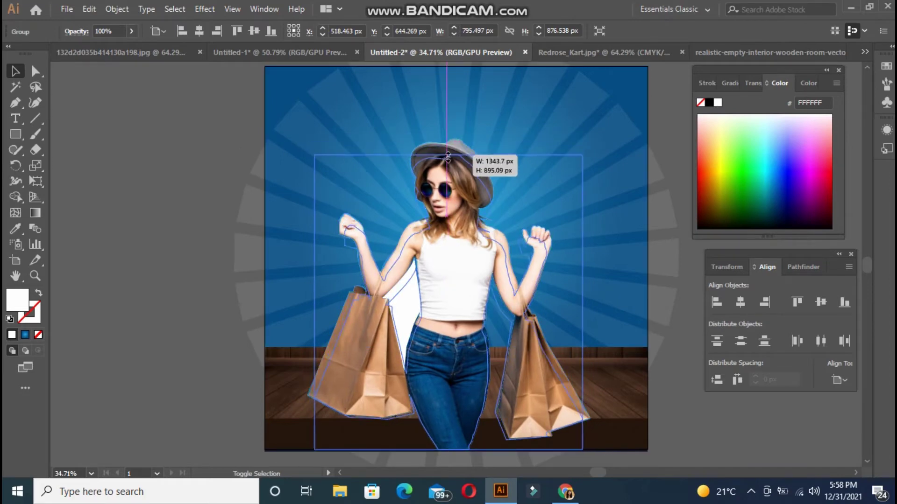
left_click_drag(232, 171, 701, 456)
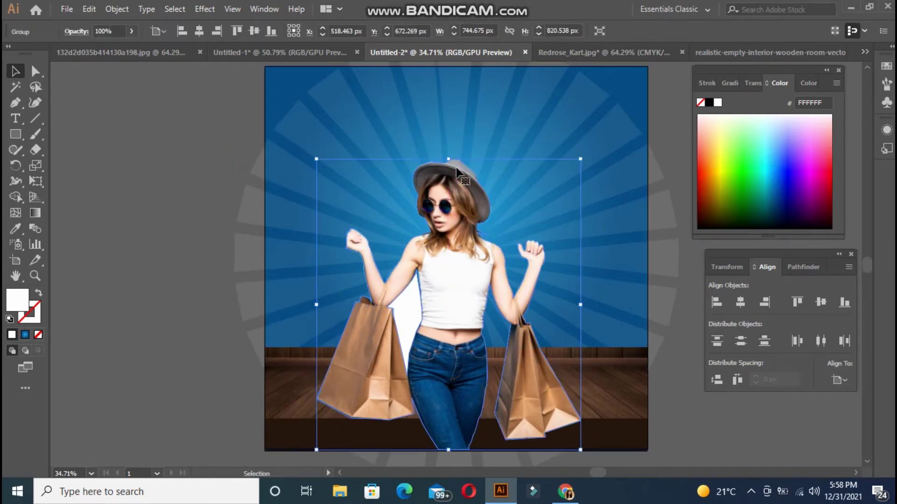
left_click_drag(450, 162, 448, 165)
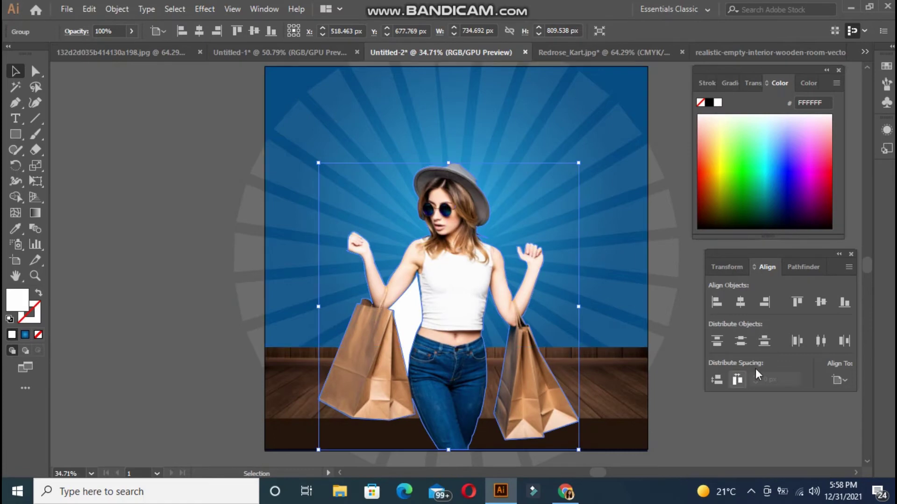
left_click(740, 302)
Check the sunburst rays' 8% opacity and clear the selection
left_click(198, 178)
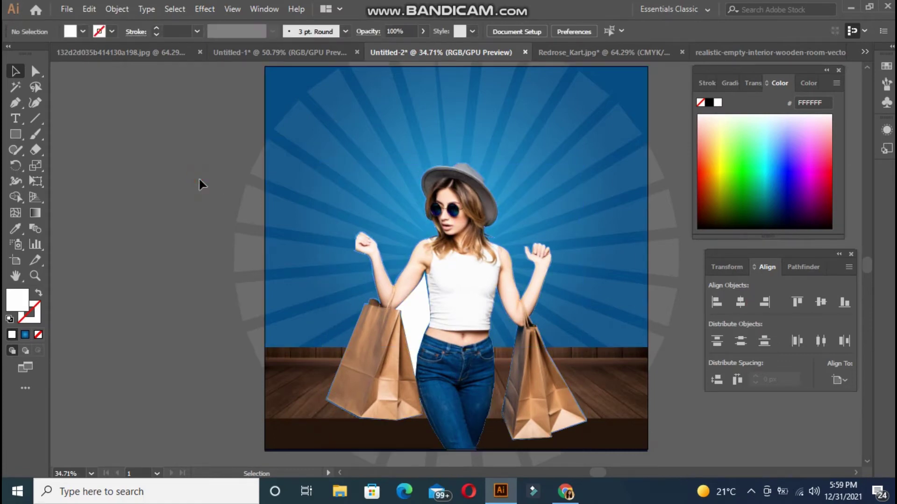
left_click(313, 155)
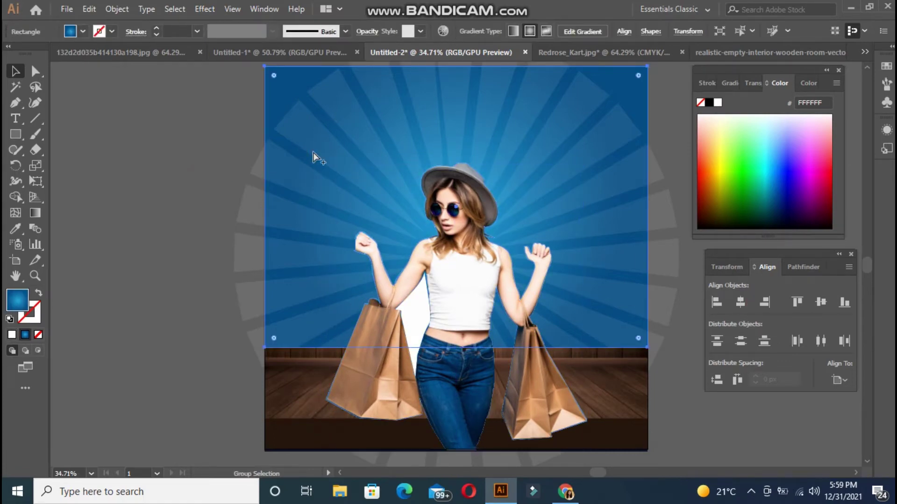
left_click(300, 100)
left_click(422, 30)
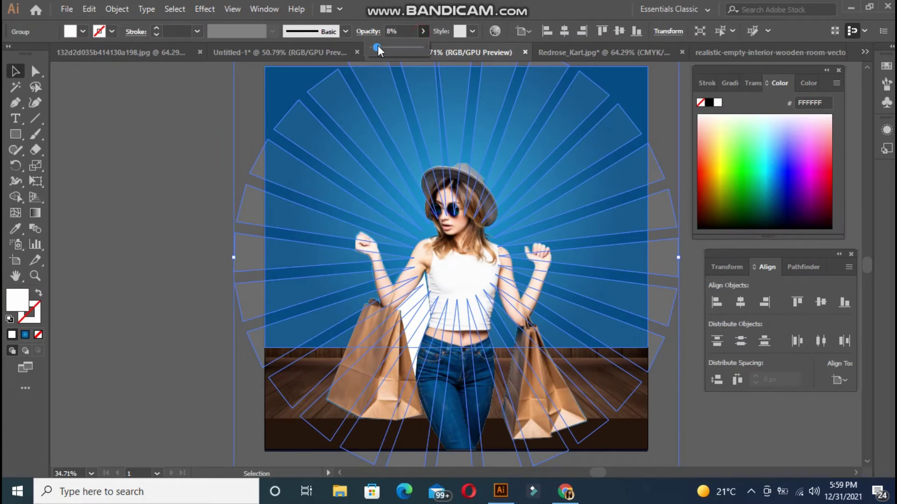
left_click(152, 171)
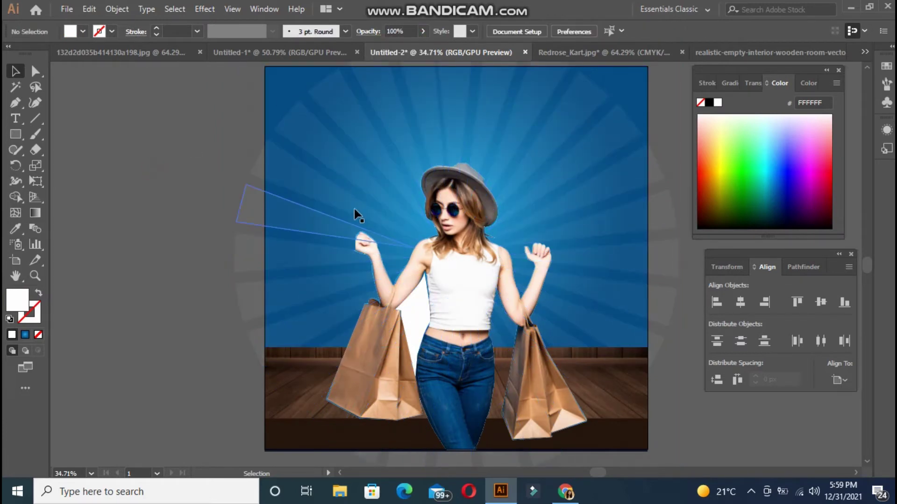
left_click(491, 284)
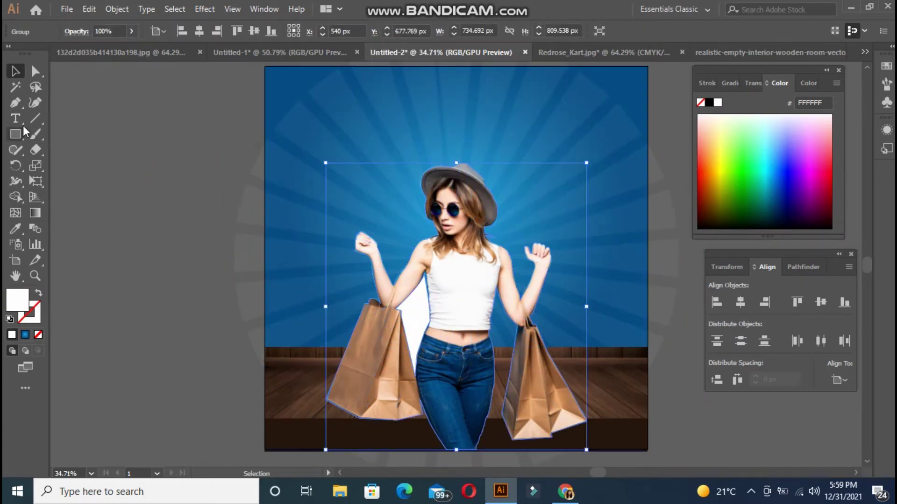
left_click(138, 166)
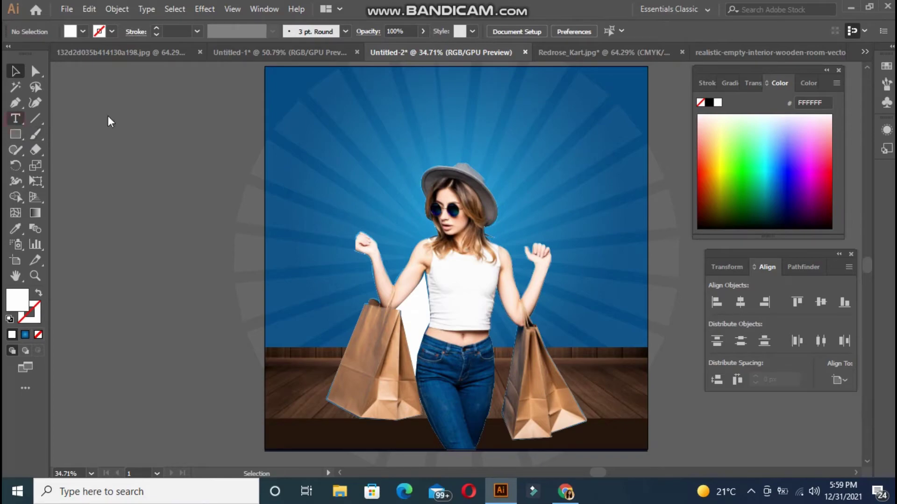
Type the headline ENJOY YOUR SHOPPING near the top and set it to 60 pt
key("t")
left_click(414, 118)
type("ENJOY YOUR SH")
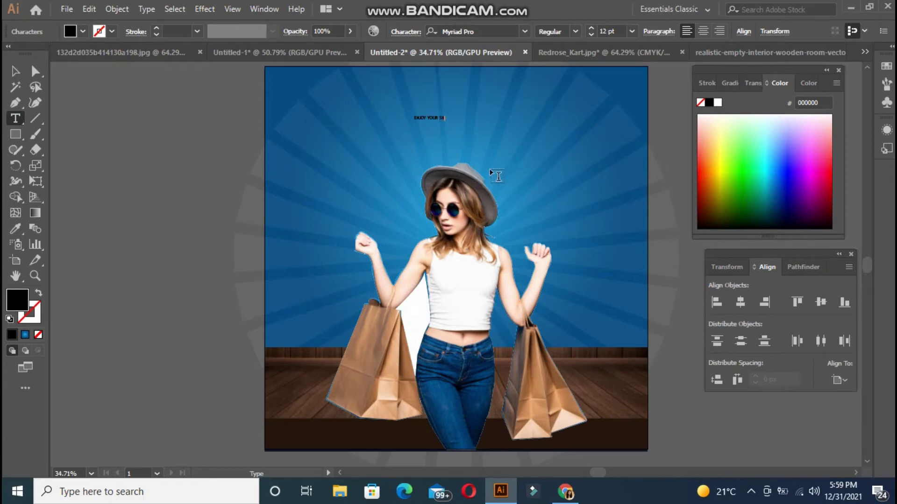
type("OPPING")
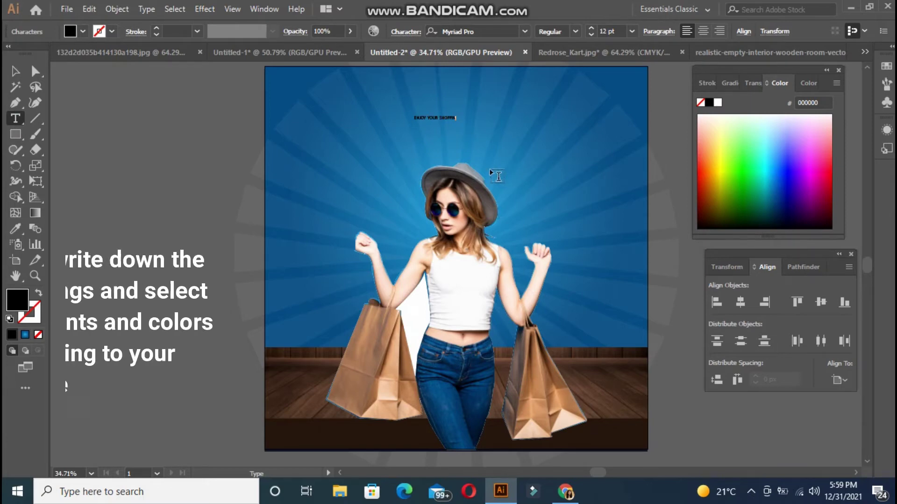
key("ctrl+a")
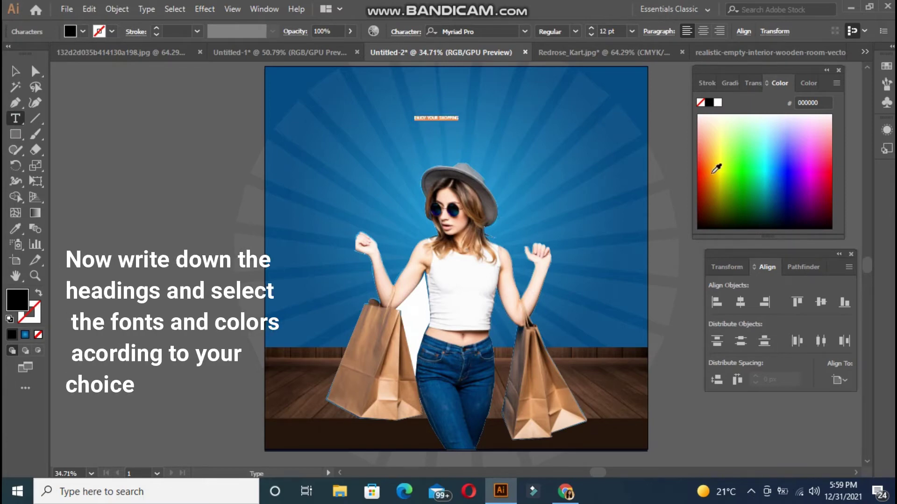
left_click(631, 31)
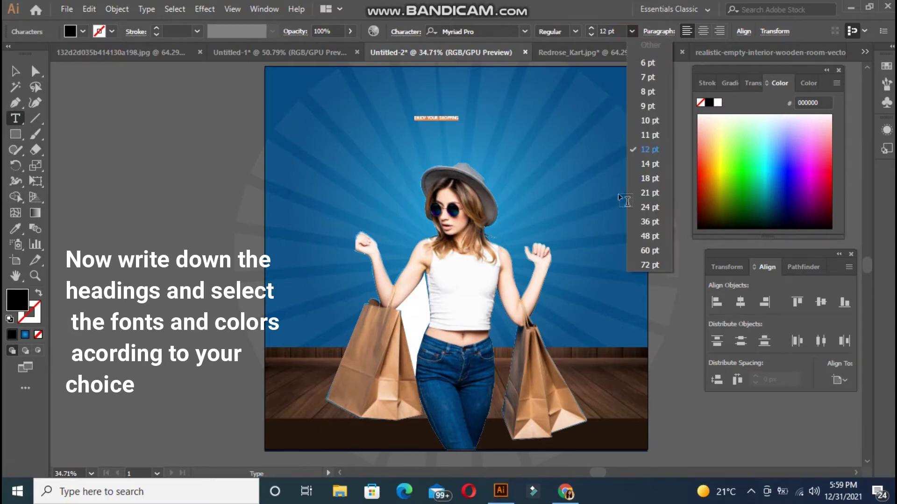
left_click(646, 250)
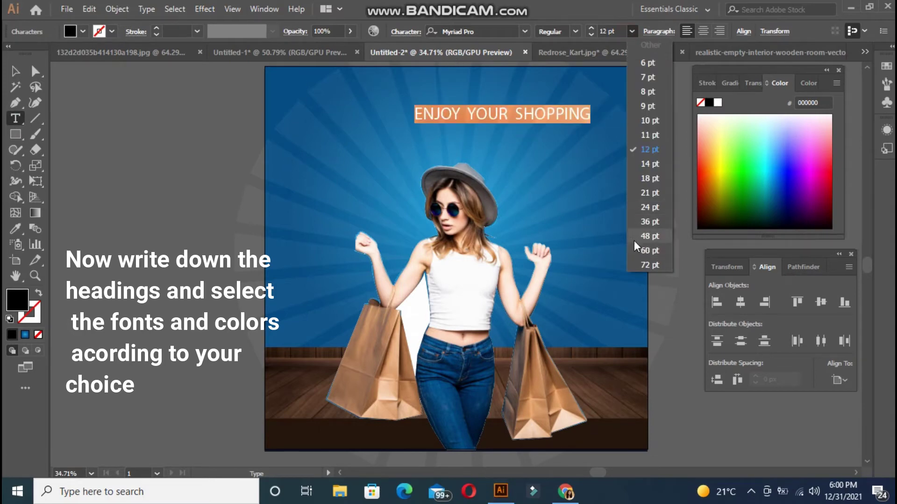
left_click(16, 71)
Break SHOPPING onto a second line and shift the headline slightly left and down
double_click(539, 115)
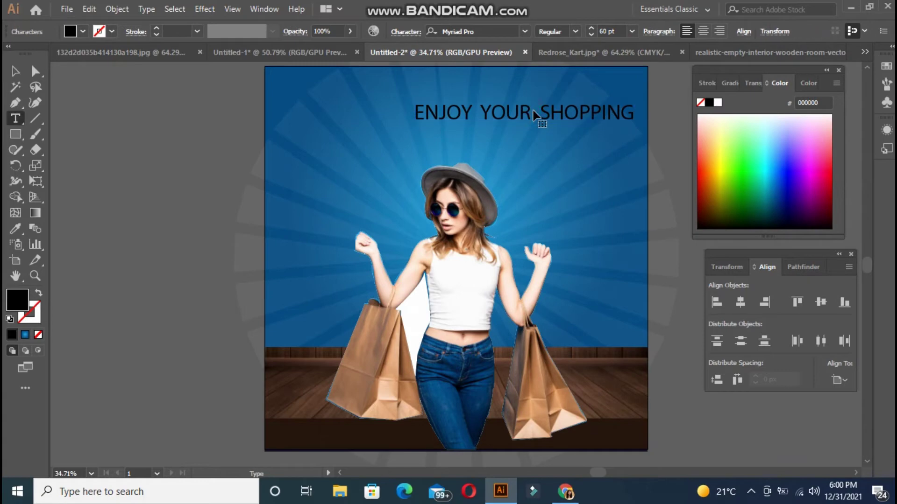
key("Return")
left_click(23, 71)
left_click_drag(457, 122, 443, 135)
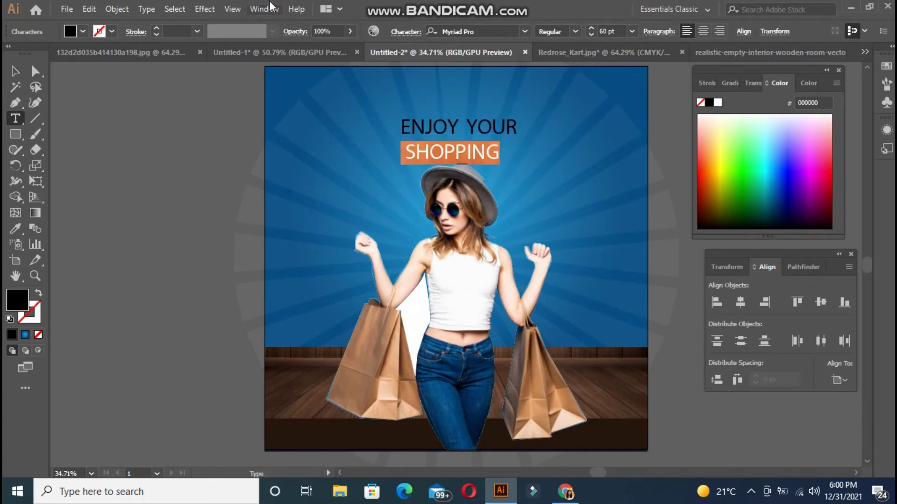
Set SHOPPING to Acumin Variable Concept Wide Bold
left_click(264, 8)
left_click(357, 452)
left_click(701, 272)
left_click(621, 374)
left_click(701, 288)
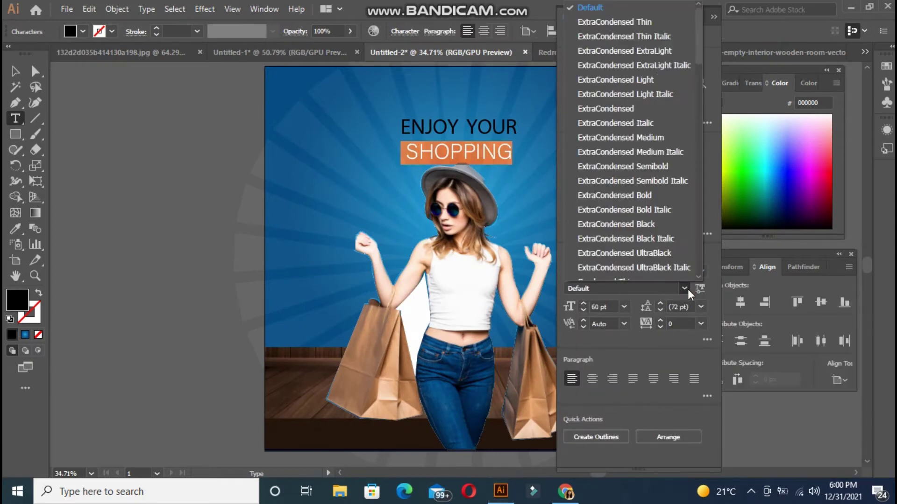
left_click_drag(699, 117, 698, 243)
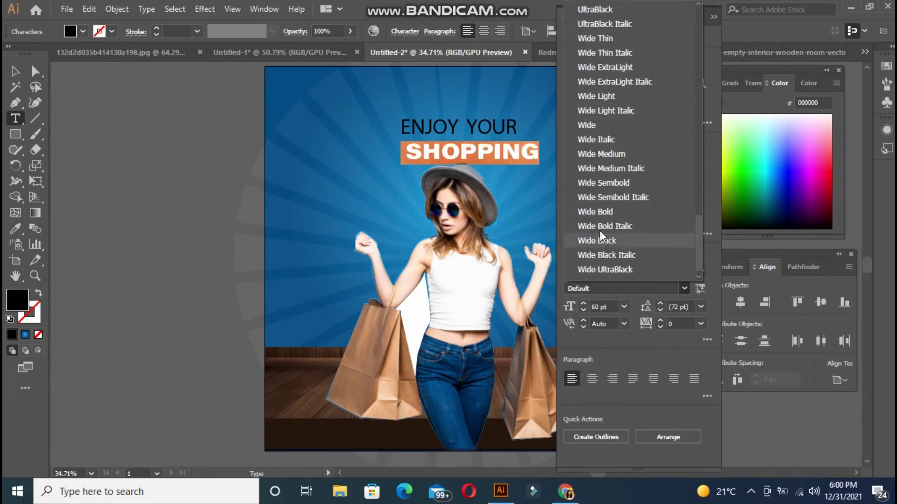
left_click(587, 213)
Fill SHOPPING! with yellow FCF50B
left_click(525, 151)
key("ctrl+a")
left_click(15, 228)
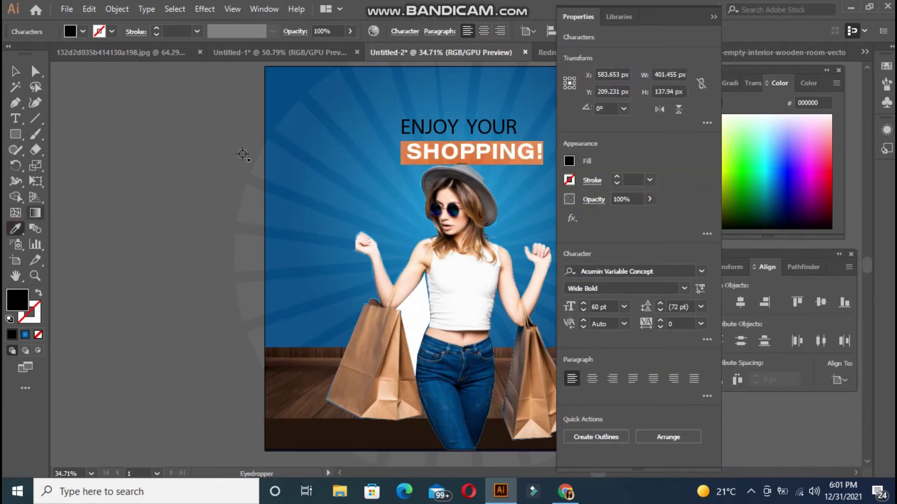
left_click(731, 160)
key("Escape")
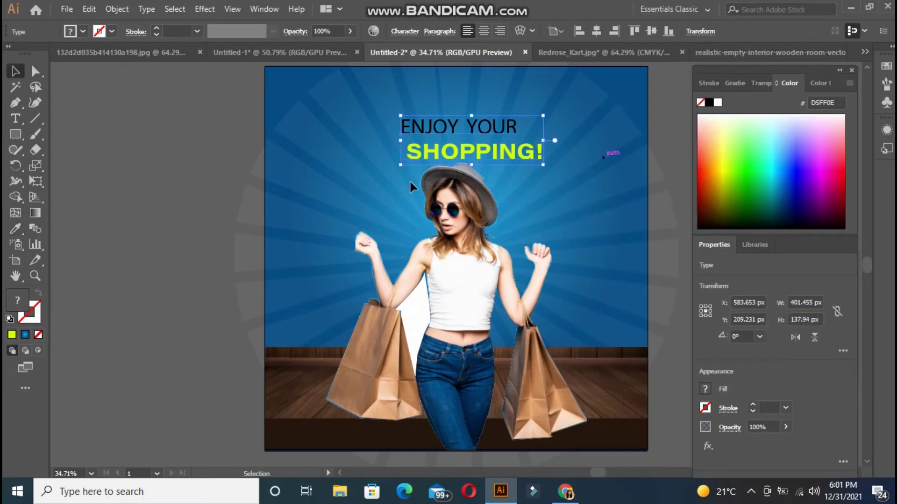
triple_click(428, 156)
left_click(721, 189)
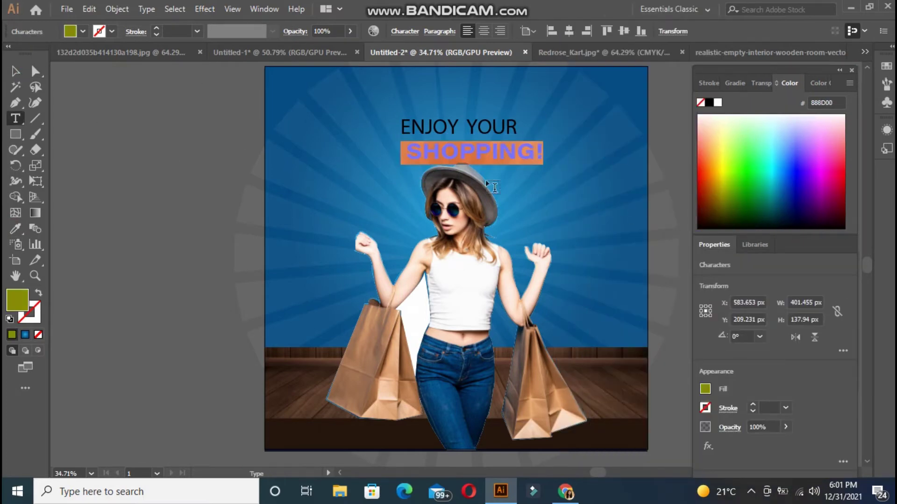
left_click(730, 163)
double_click(25, 298)
left_click(589, 162)
key("Escape")
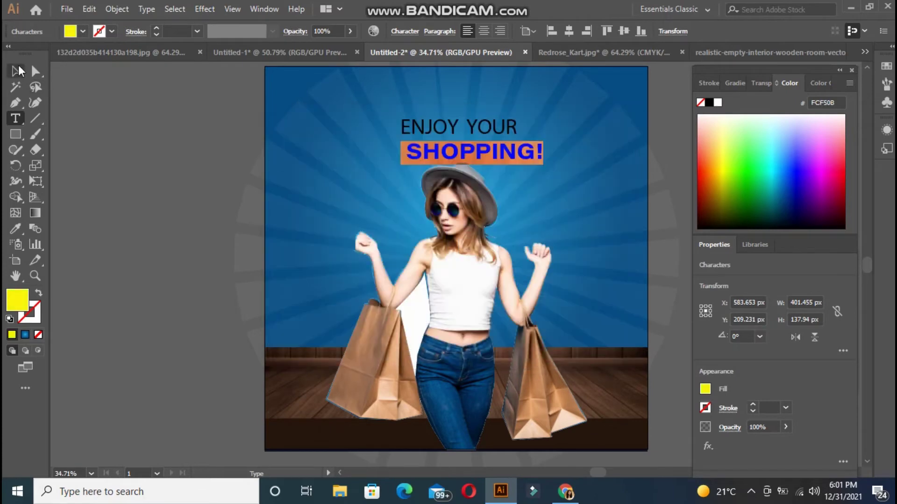
Centre-align the headline lines and centre the headline horizontally on the artboard
left_click(484, 31)
left_click(556, 31)
left_click(596, 34)
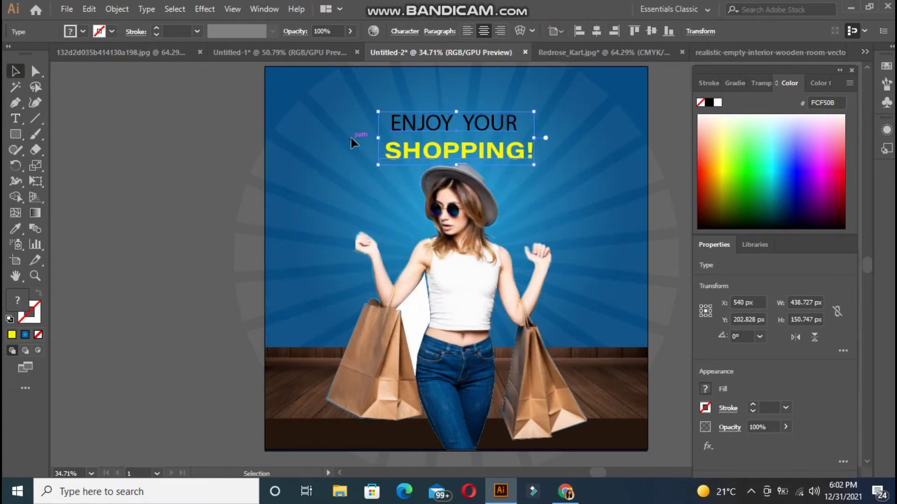
Select the word ENJOY and bring back the text Properties panel
double_click(449, 119)
left_click(263, 9)
left_click(316, 108)
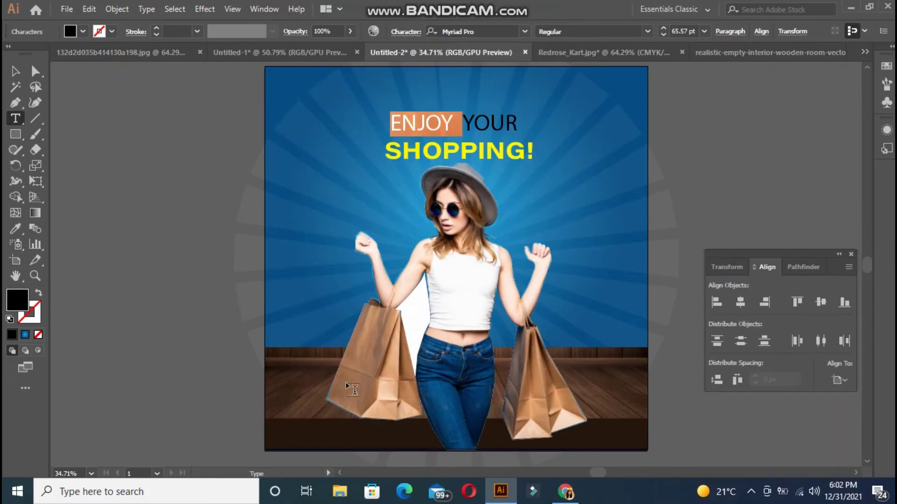
left_click(264, 9)
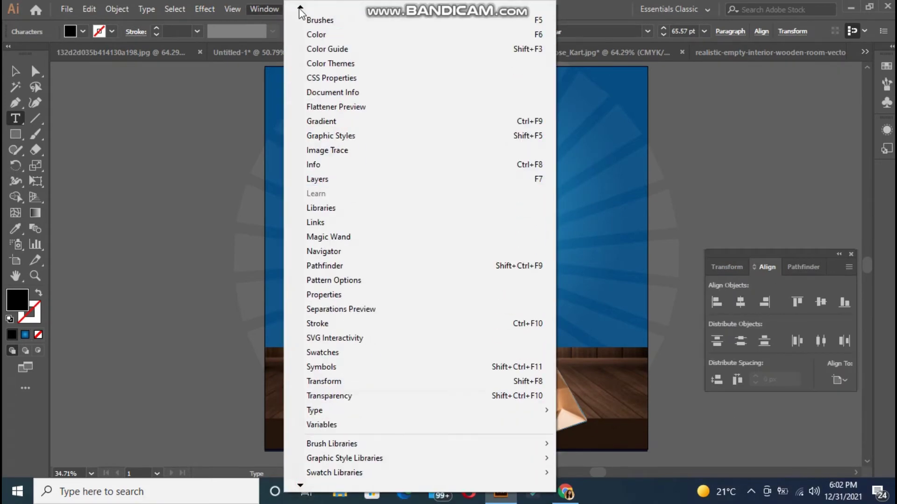
left_click(324, 324)
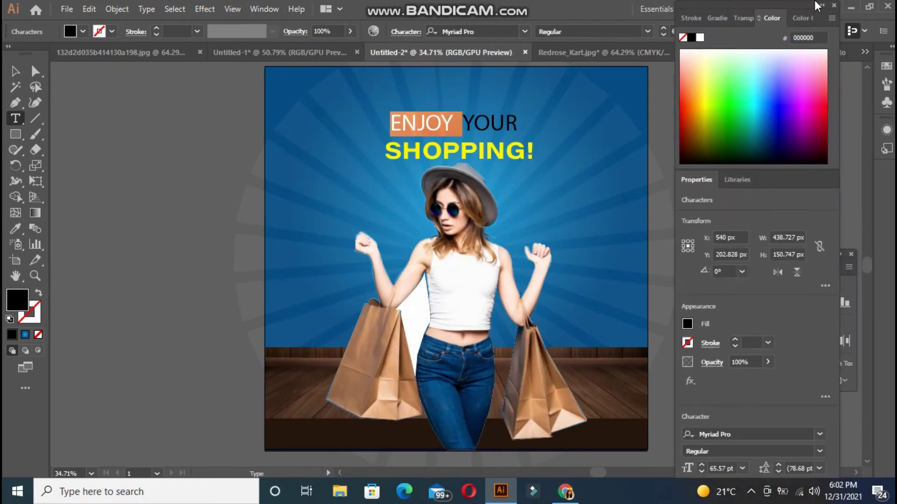
Set the word ENJOY in the headline to a bold Acumin style
left_click(820, 450)
left_click(705, 422)
left_click(820, 451)
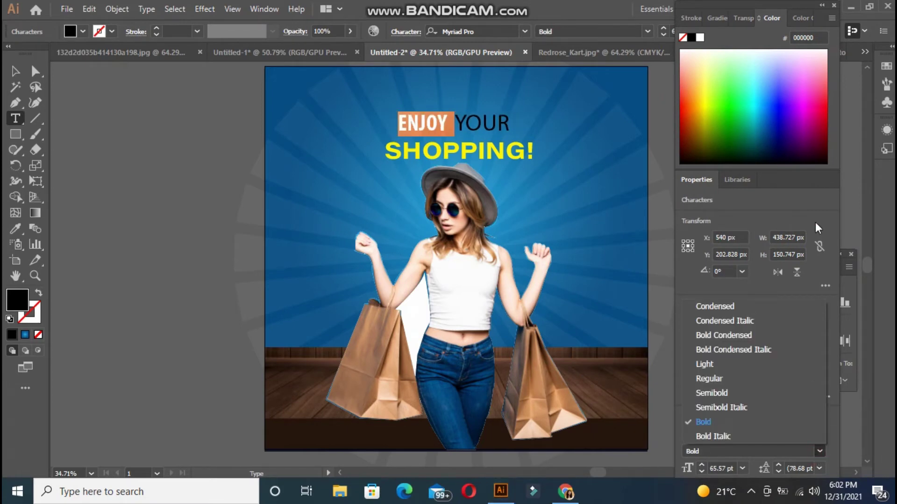
left_click(820, 449)
left_click(820, 452)
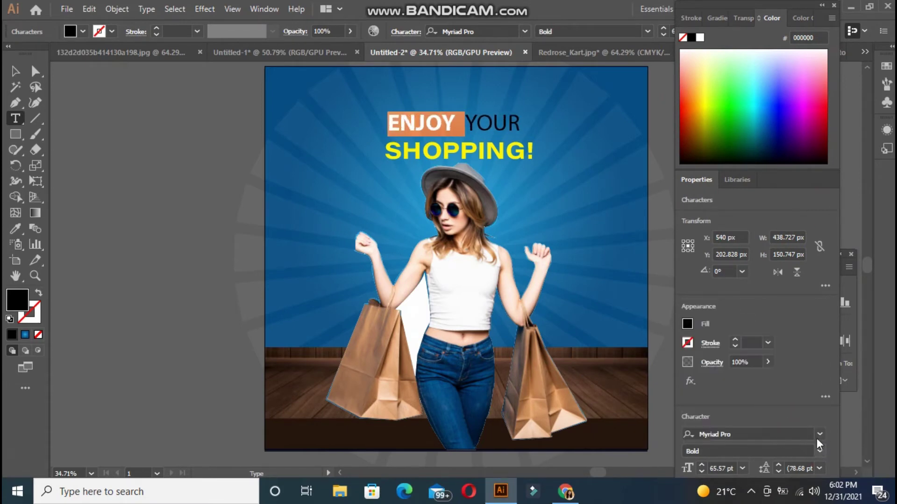
left_click(819, 430)
left_click(803, 451)
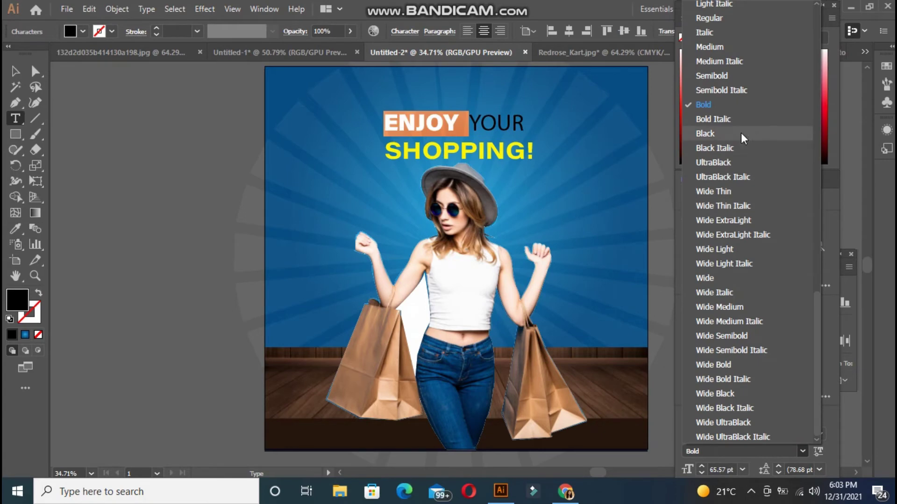
left_click(706, 105)
double_click(498, 123)
key("Escape")
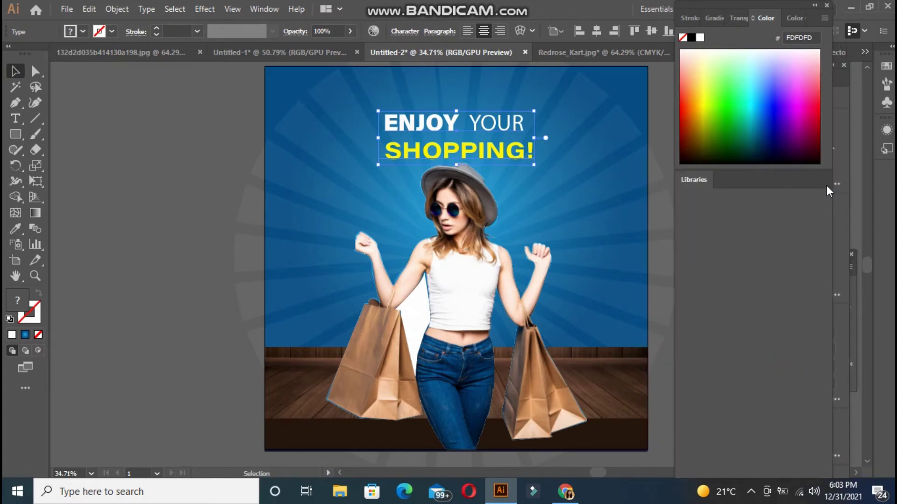
Tighten the headline leading, enlarge it, centre it horizontally, and move it higher
left_click_drag(826, 186, 229, 145)
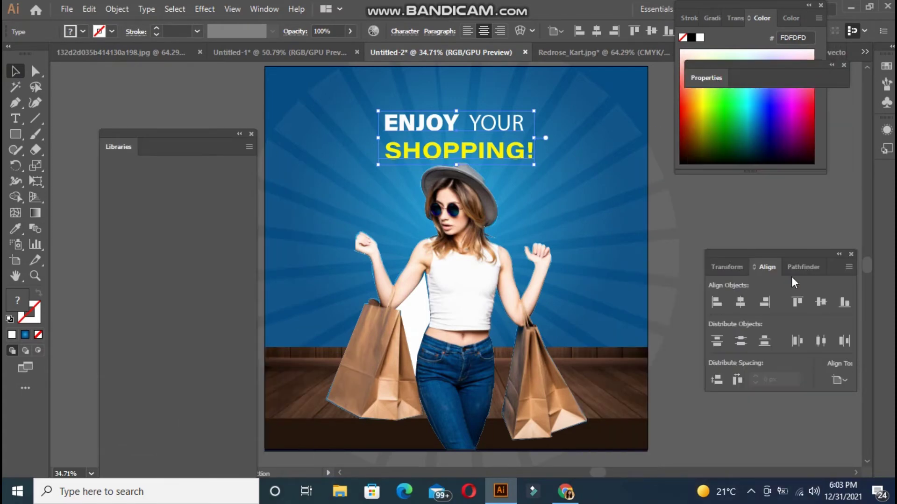
left_click(789, 372)
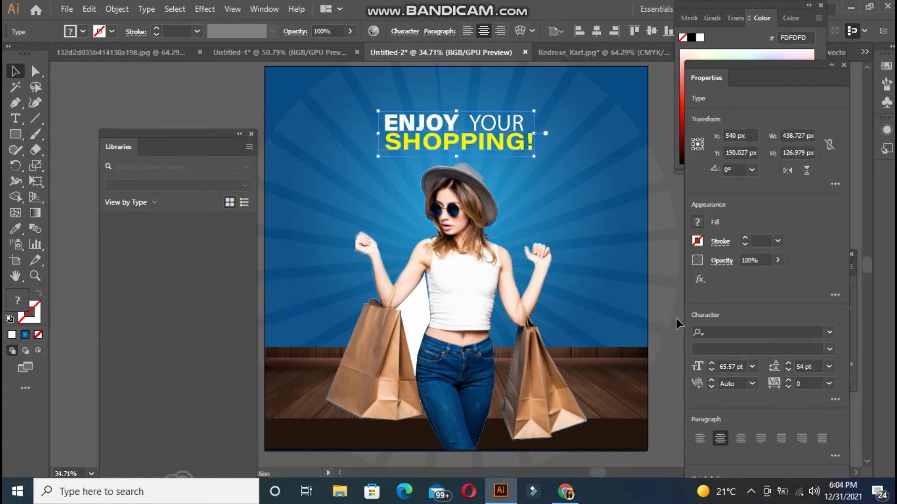
left_click_drag(532, 157, 547, 175)
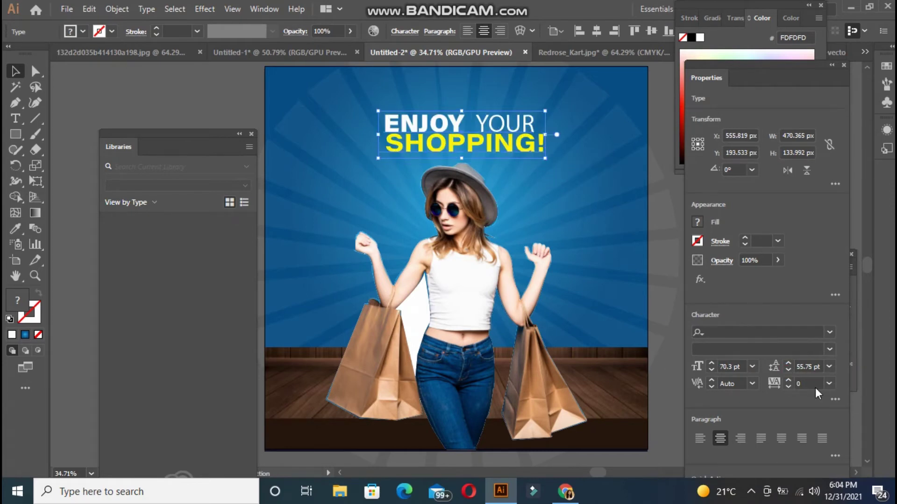
left_click(597, 31)
mouse_move(405, 148)
left_mouse_down()
mouse_move(405, 157)
mouse_move(447, 130)
left_mouse_up()
left_click(177, 96)
Slightly enlarge the woman's photo, then reselect the headline text
left_click(443, 237)
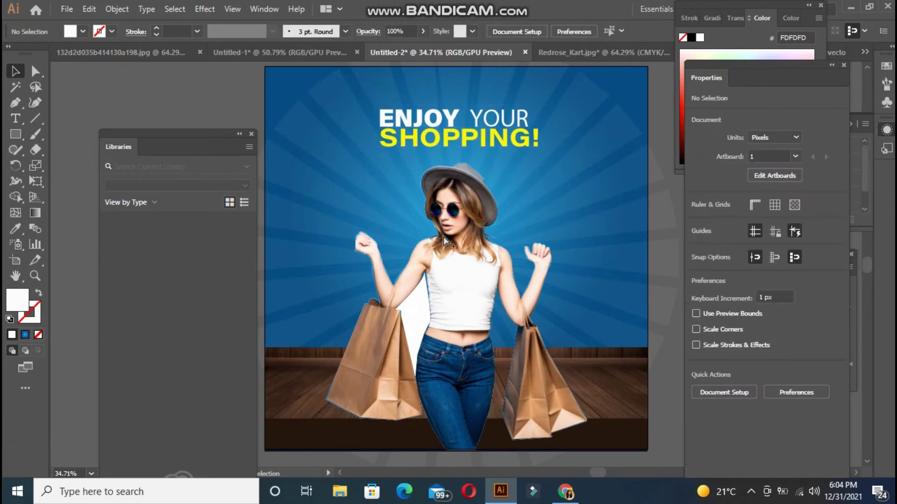
key("ctrl+a")
left_click(444, 280)
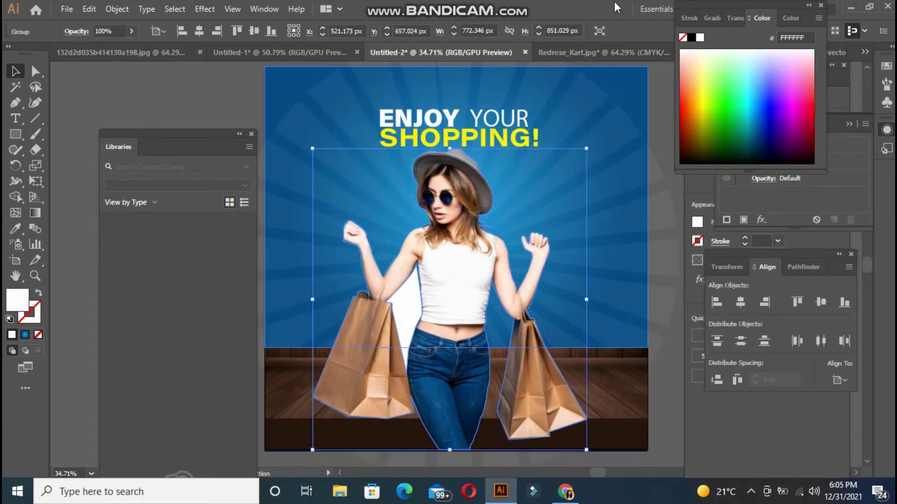
left_click_drag(590, 160, 594, 154)
key("ctrl+shift+a")
left_click(406, 133)
left_click(228, 94)
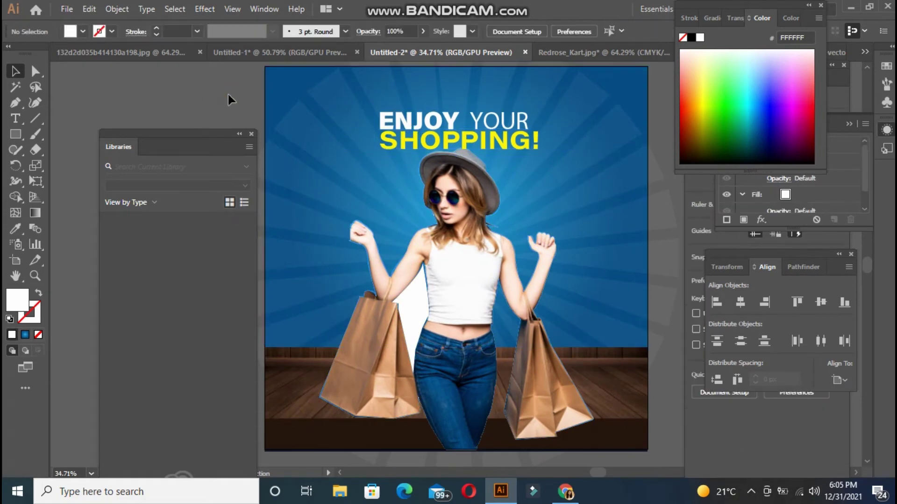
left_click(486, 133)
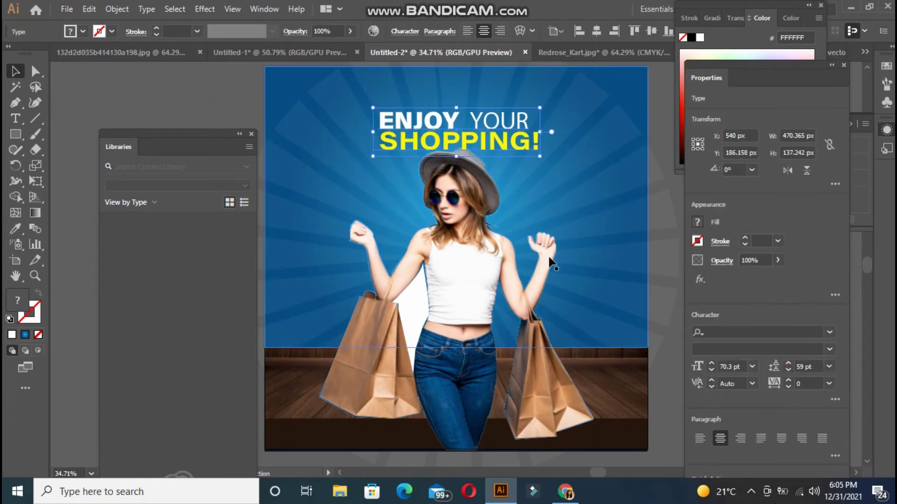
Draw a small rectangle above the headline filled near-black 0A0A00
key("m")
left_click_drag(369, 91, 440, 106)
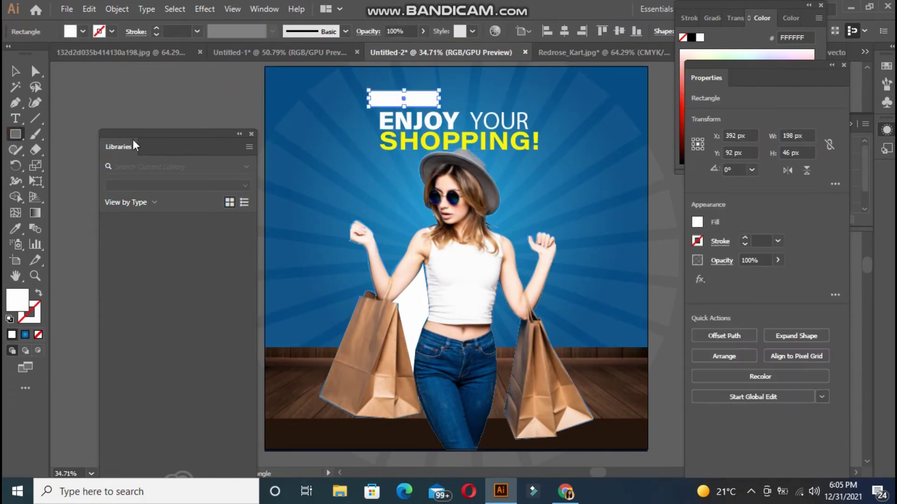
double_click(16, 303)
left_click(448, 348)
left_click(589, 162)
Add the text GRAND SALE and make it white with the eyedropper
key("t")
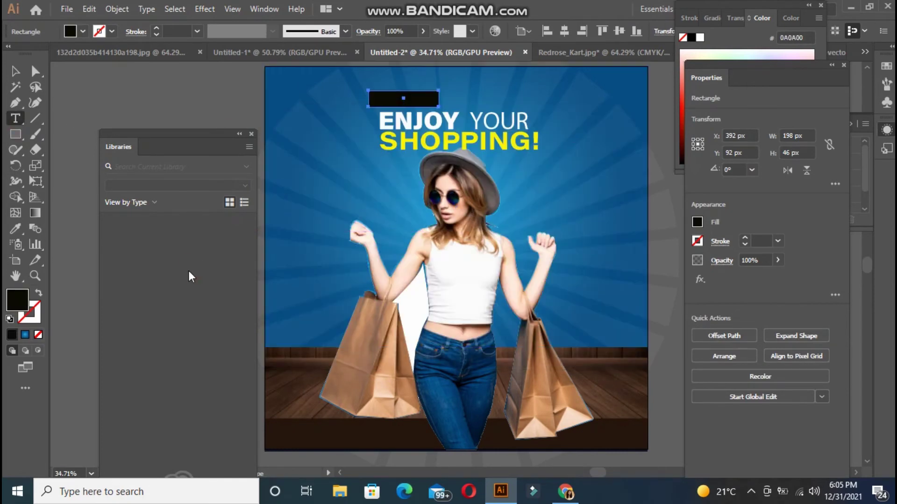
left_click(277, 363)
type("GRAND SALE")
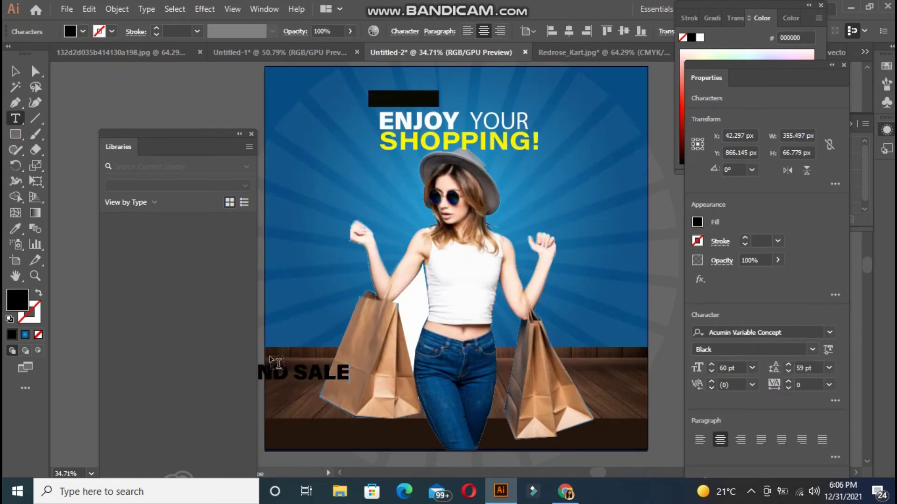
key("Escape")
key("i")
left_click(456, 298)
Scale GRAND SALE into the black box and centre them horizontally and vertically
key("v")
mouse_move(327, 373)
left_mouse_down()
mouse_move(487, 147)
mouse_move(467, 100)
left_mouse_up()
left_click_drag(330, 100, 370, 99)
left_click_drag(428, 95, 395, 96)
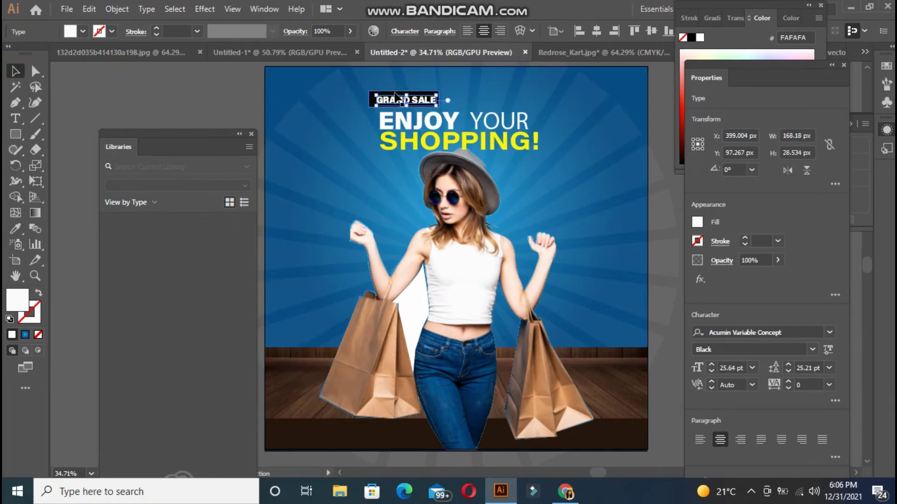
left_click(395, 96, "shift")
left_click(444, 30)
left_click(400, 31)
left_click(416, 57)
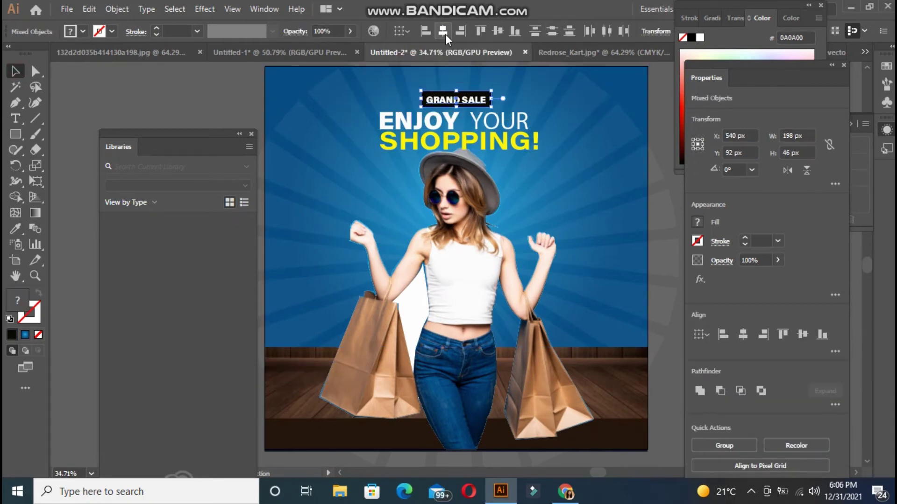
left_click(497, 32)
Move the label left, enlarge it, and group the box with GRAND SALE
left_click_drag(456, 100, 354, 116)
left_click(400, 112)
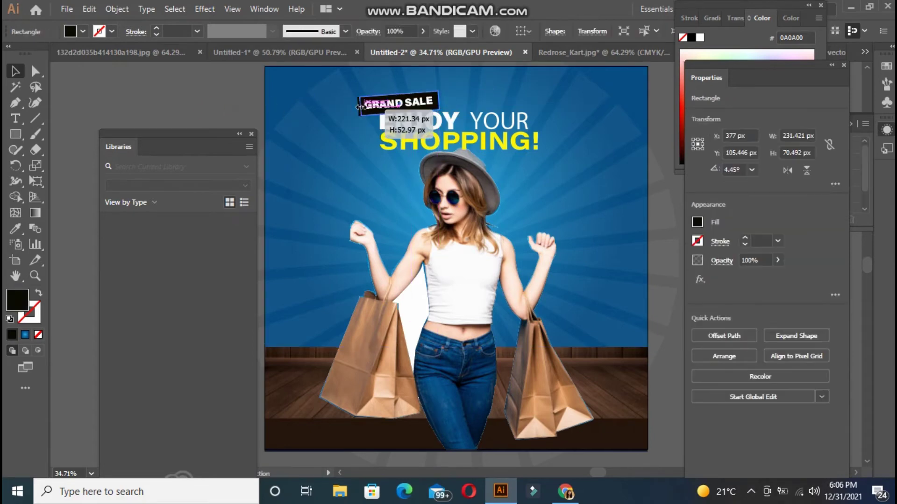
left_click(229, 97)
right_click(384, 105)
left_click(224, 110)
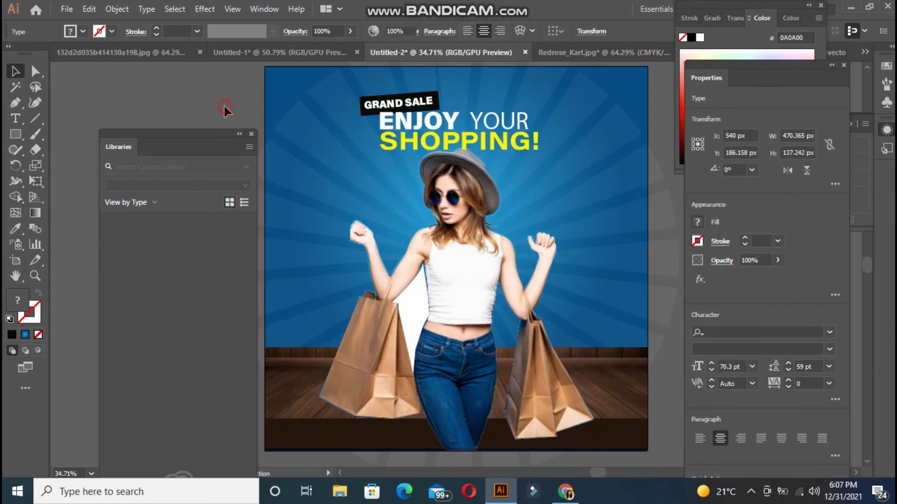
left_click(386, 108)
key("ctrl+g")
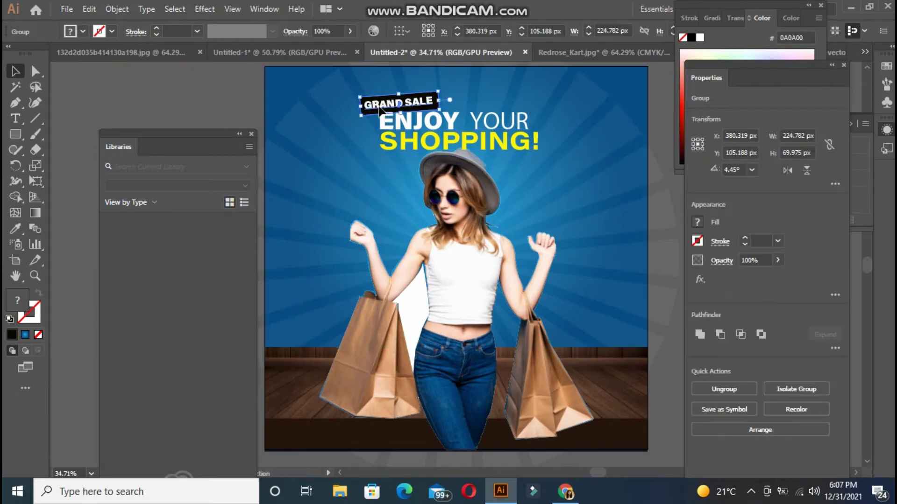
Reduce the GRAND SALE label's tilt and deselect it
left_click_drag(439, 99, 440, 101)
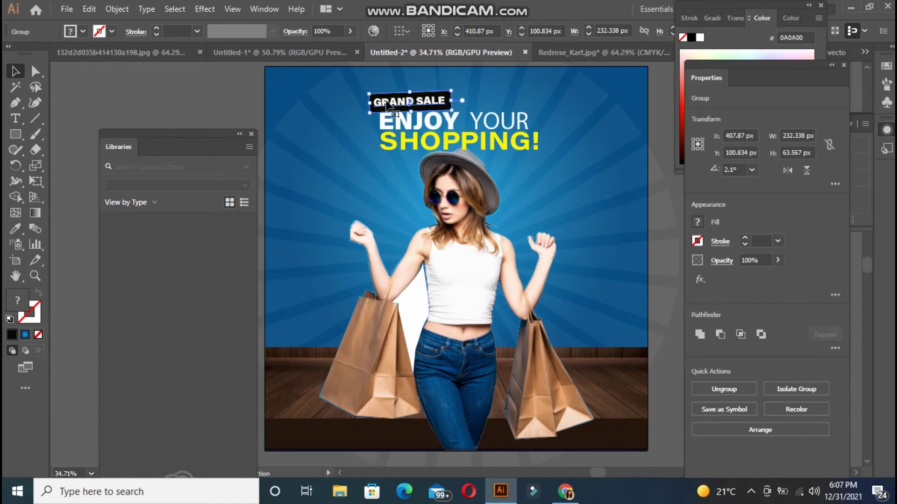
left_click(206, 105)
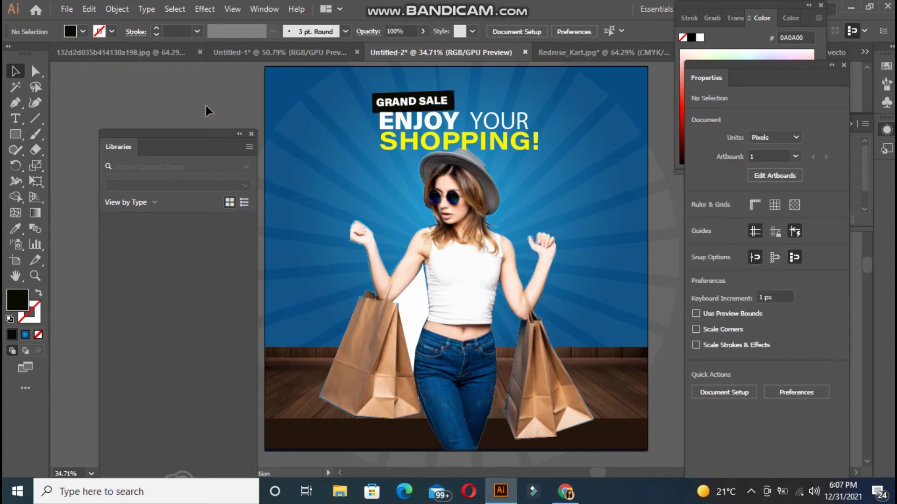
left_click(14, 136)
Make a fully rounded 229 x 67 px pill left of the bag, filled SHOPPING! yellow
left_click_drag(580, 323, 641, 342)
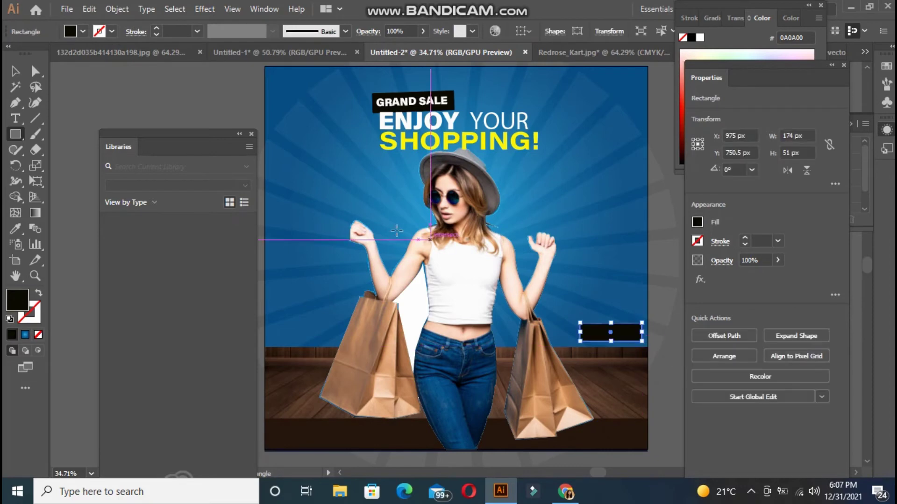
left_click(31, 74)
left_click_drag(589, 332, 601, 333)
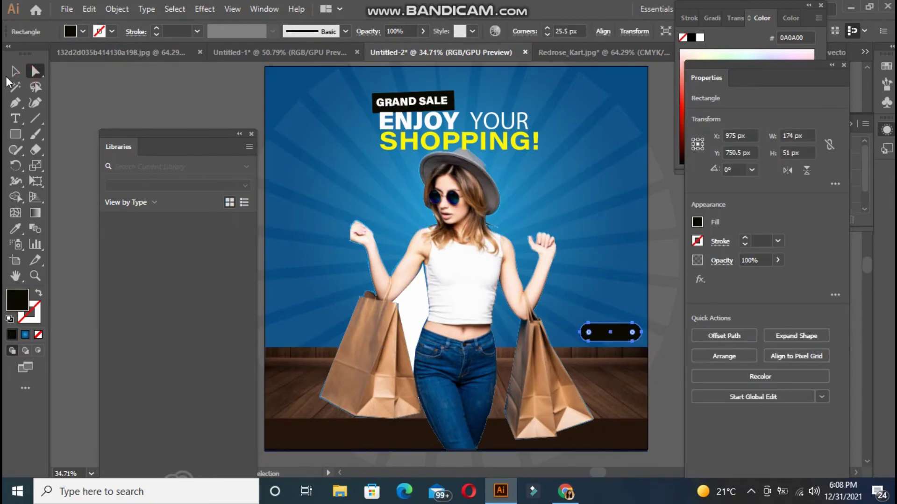
left_click(14, 71)
mouse_move(580, 332)
left_mouse_down()
mouse_move(356, 310)
mouse_move(301, 281)
left_mouse_up()
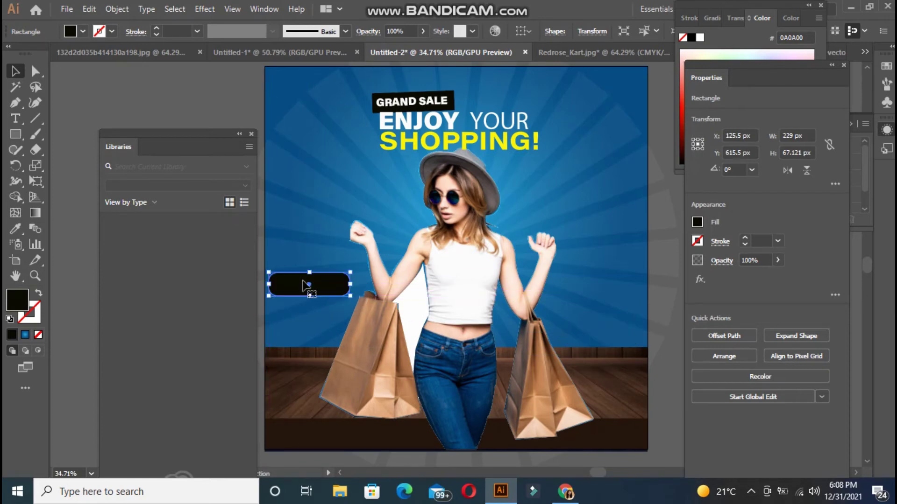
left_click(16, 228)
left_click(435, 147)
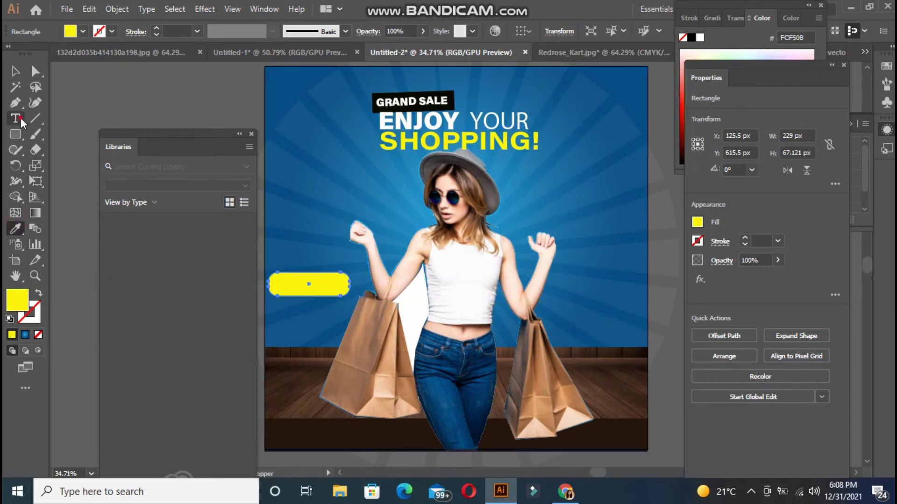
Add SHOP NOW text and scale it down onto the yellow pill
left_click(287, 379)
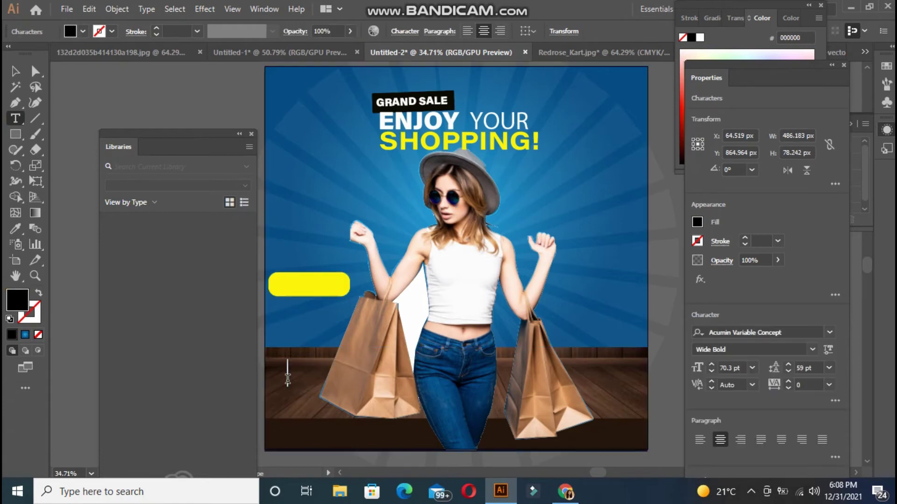
type("SHOP NOW")
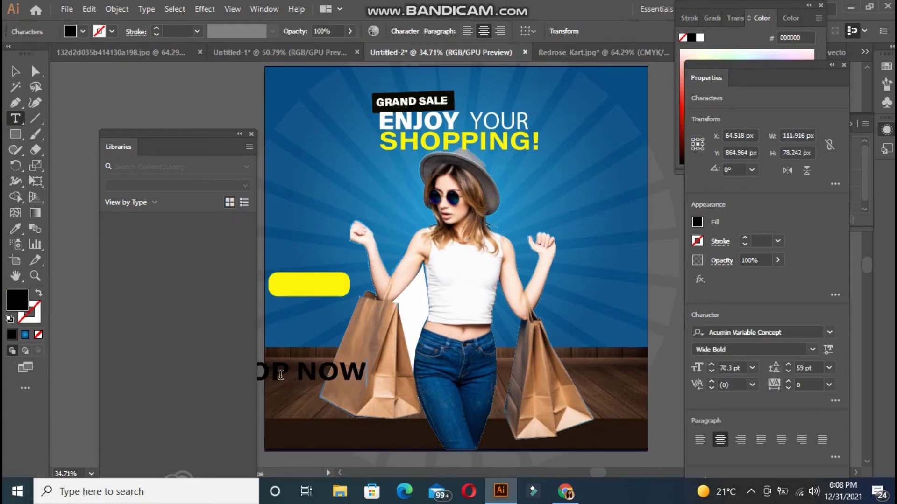
left_click(13, 75)
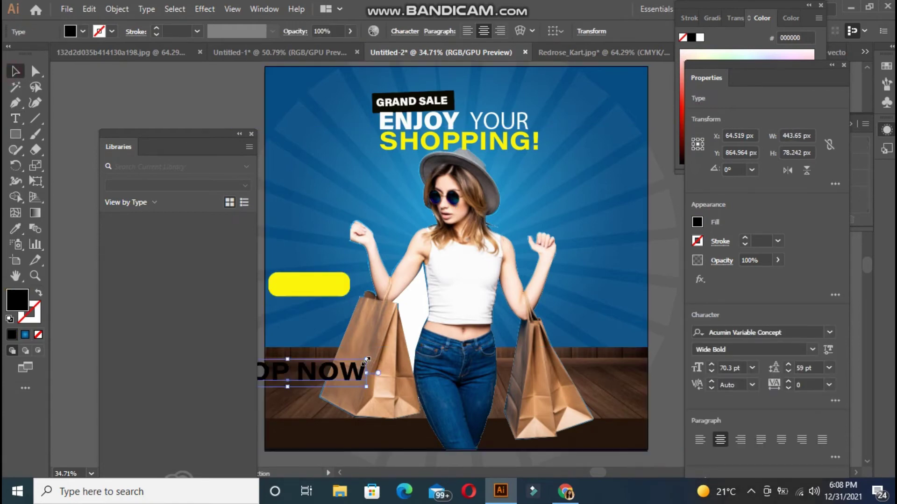
mouse_move(366, 361)
left_mouse_down()
mouse_move(297, 366)
mouse_move(363, 357)
left_mouse_up()
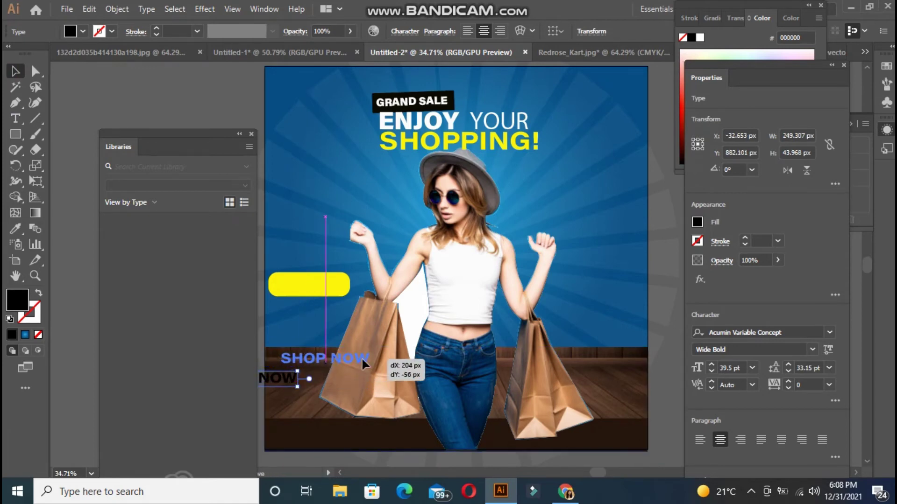
mouse_move(282, 353)
left_mouse_down()
mouse_move(304, 355)
mouse_move(292, 291)
mouse_move(358, 277)
mouse_move(352, 274)
left_mouse_up()
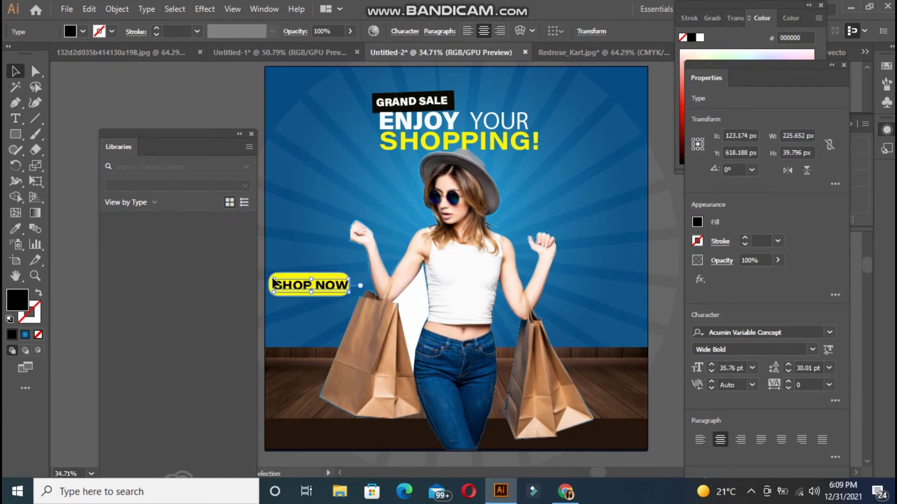
left_click_drag(267, 276, 294, 287)
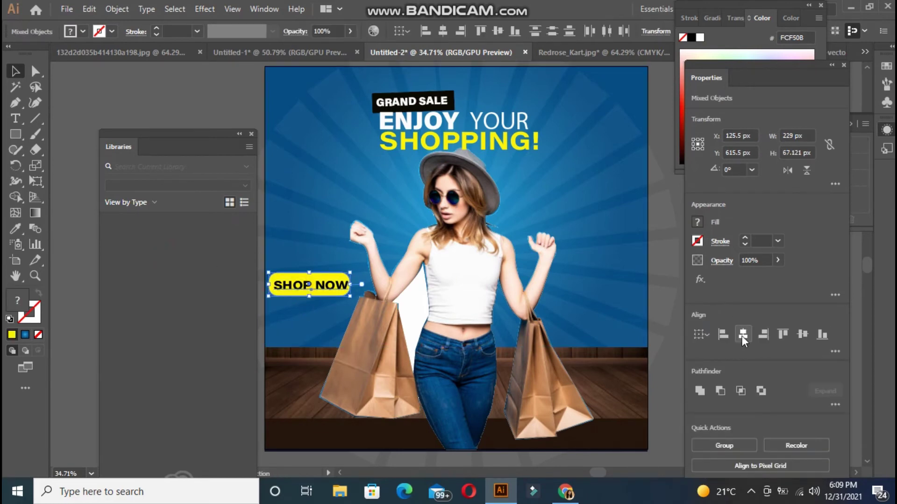
Centre SHOP NOW horizontally and vertically on the pill
left_click(742, 334)
left_click(796, 336)
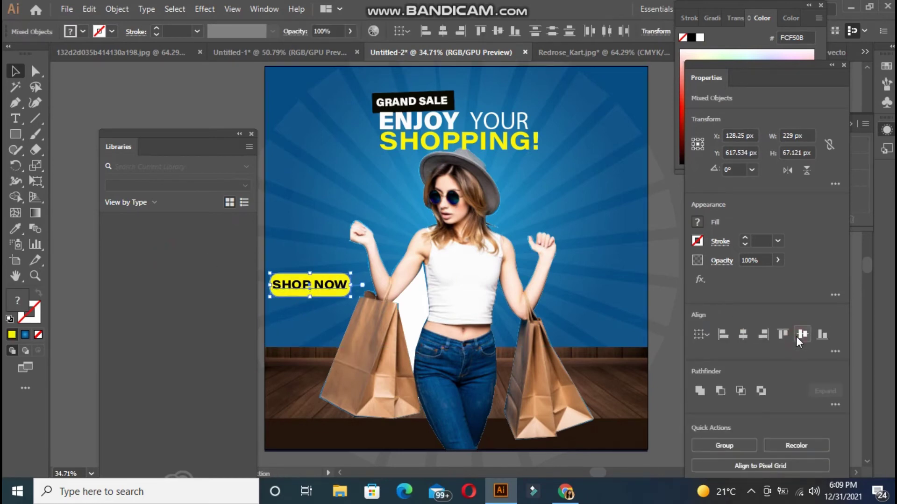
left_click(749, 338)
left_click(798, 341)
left_click(659, 309)
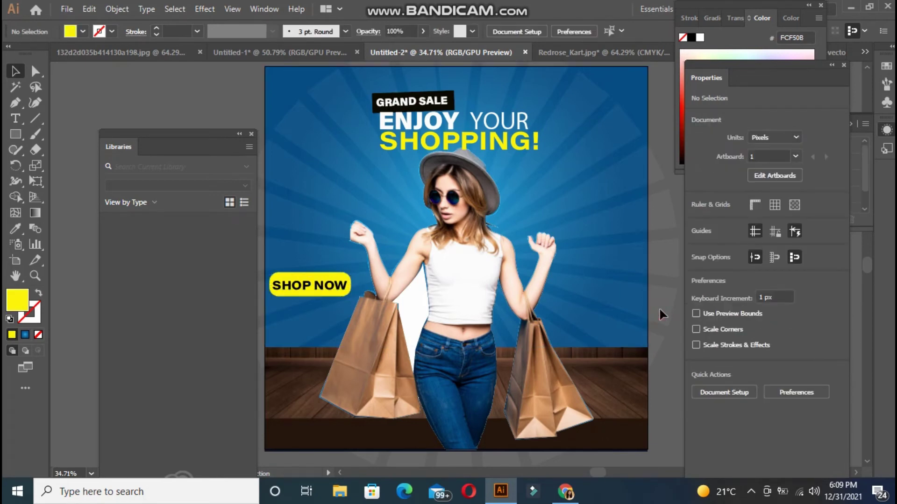
Give the SHOP NOW pill a new yellow fill from the Color Picker
left_click(320, 284)
double_click(17, 299)
left_click_drag(442, 206, 444, 183)
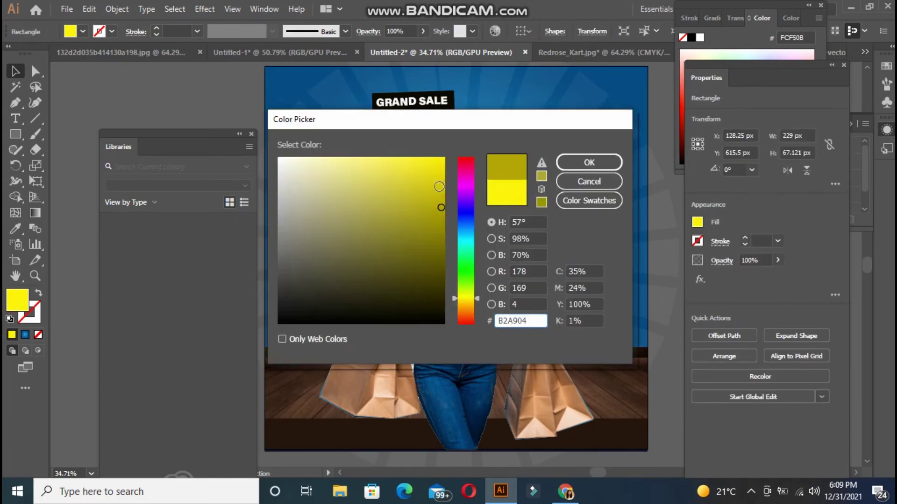
left_click(600, 166)
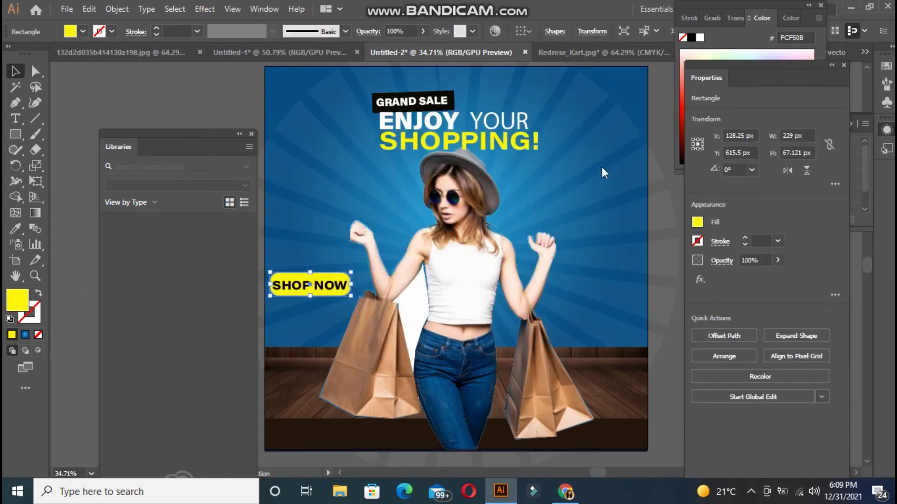
left_click(140, 111)
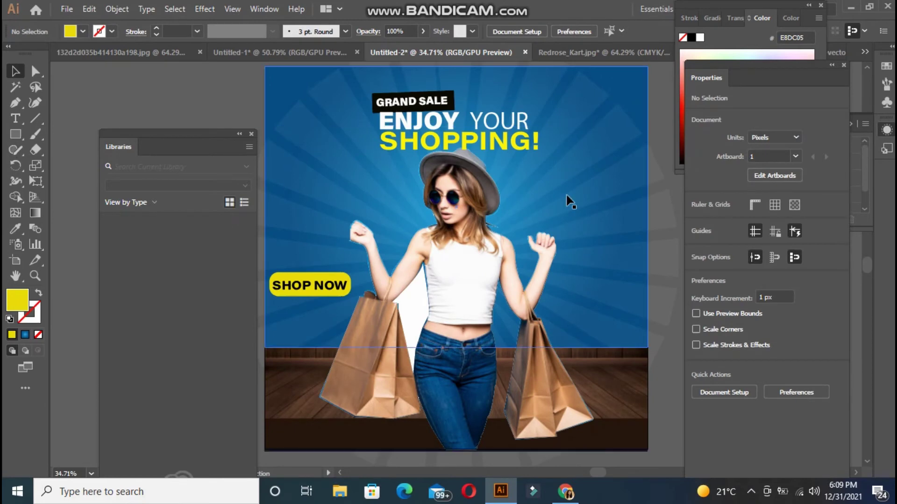
key("ctrl+a")
key("ctrl+shift+a")
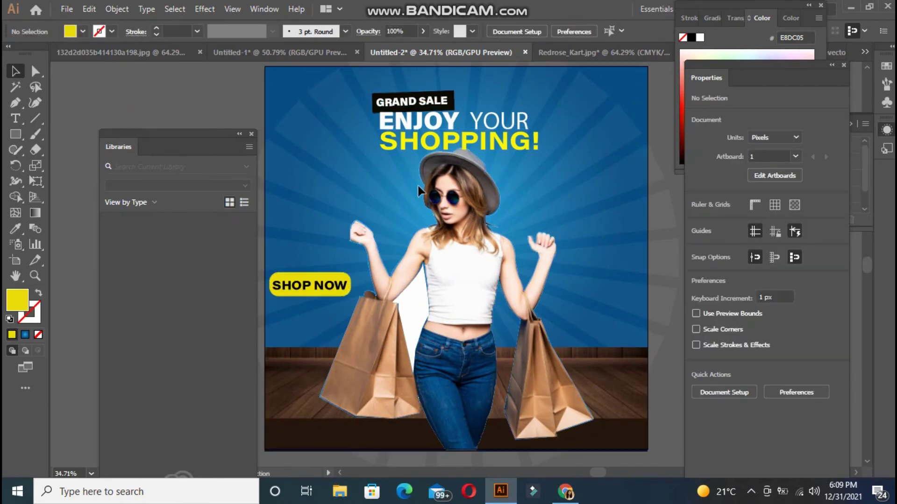
Draw a circle beside the woman's head and apply a smooth Zig Zag, size 7 px, 4 ridges
key("l")
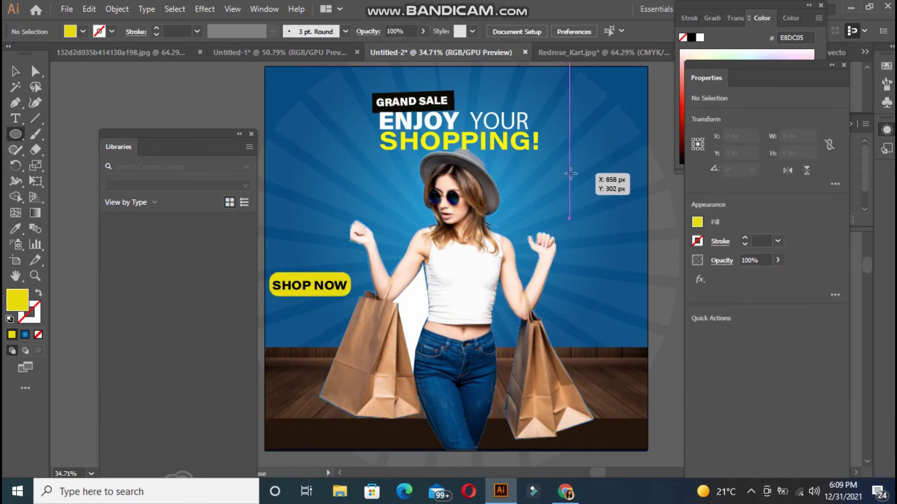
left_click_drag(568, 174, 643, 247)
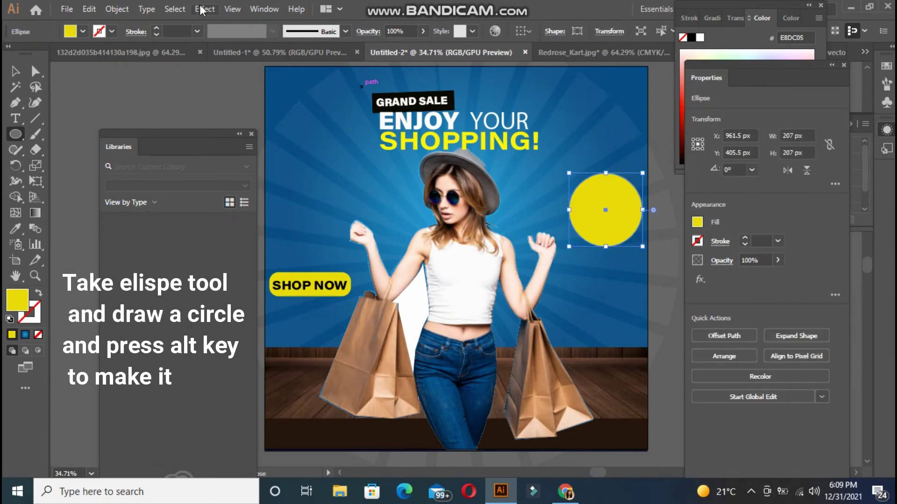
left_click(204, 8)
mouse_move(219, 125)
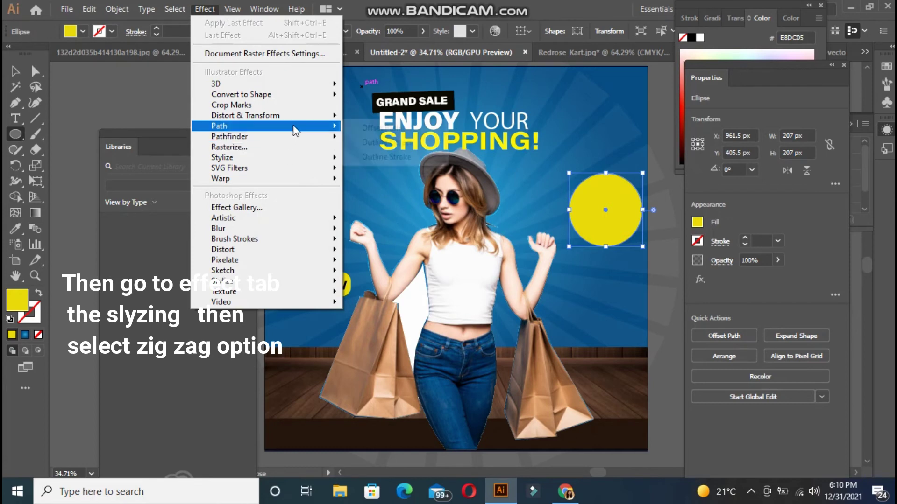
mouse_move(245, 115)
left_click(387, 206)
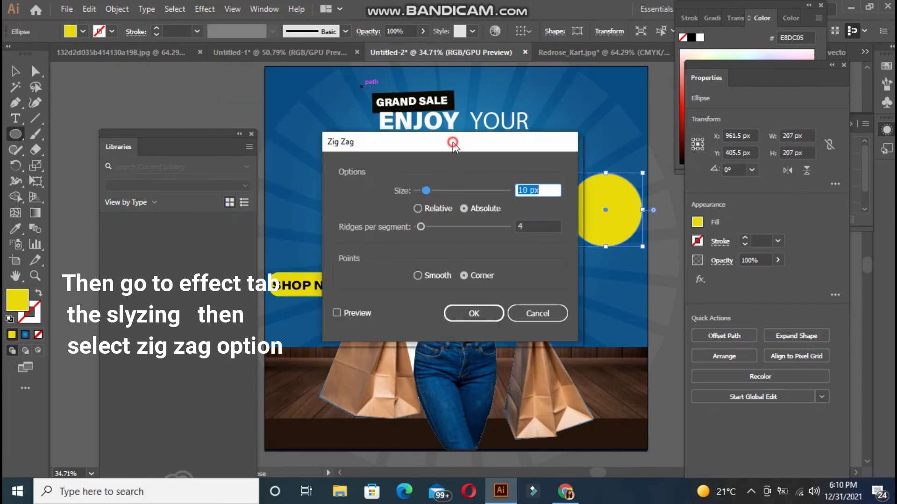
left_click_drag(452, 143, 310, 160)
left_click(195, 330)
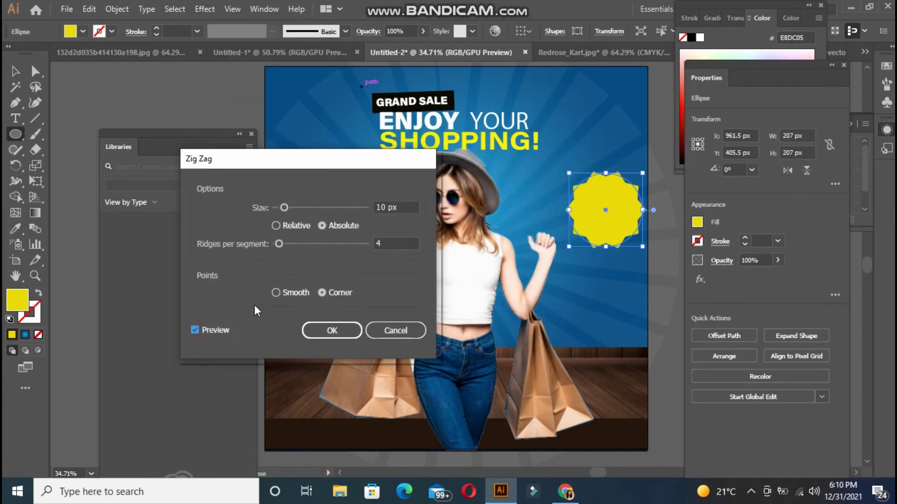
double_click(383, 207)
type("7")
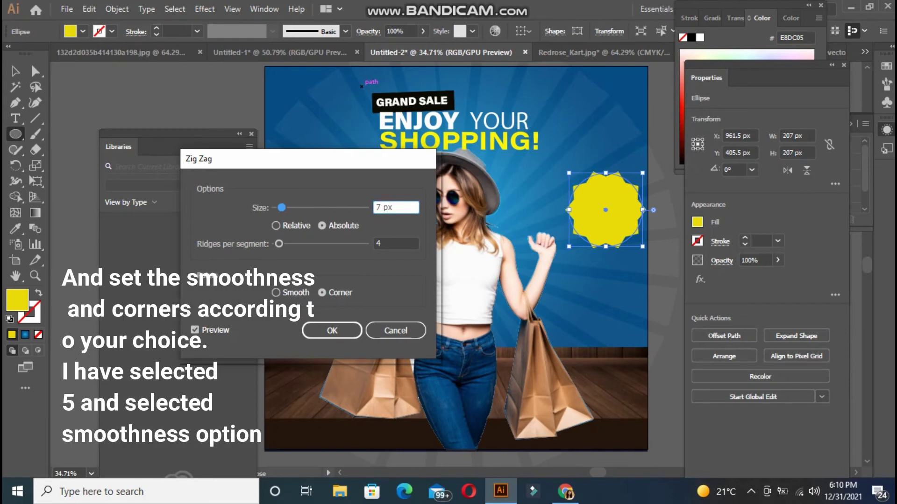
left_click(383, 242)
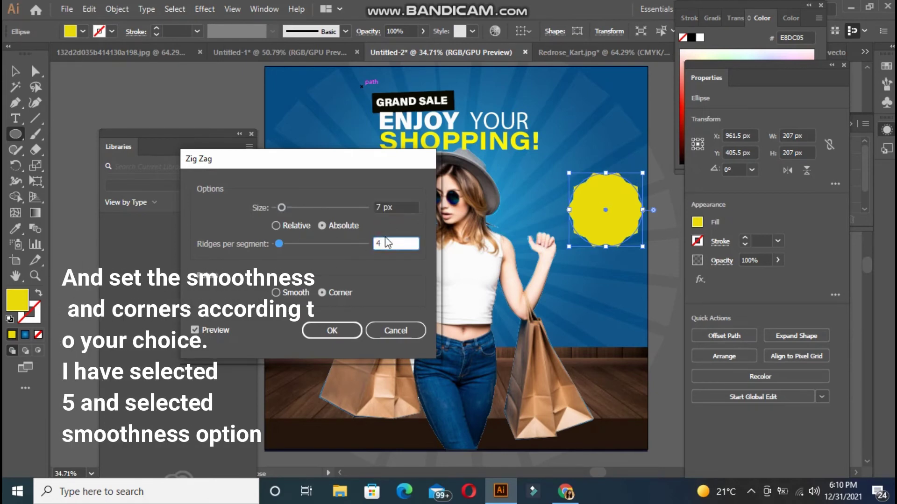
left_click(276, 294)
left_click(333, 331)
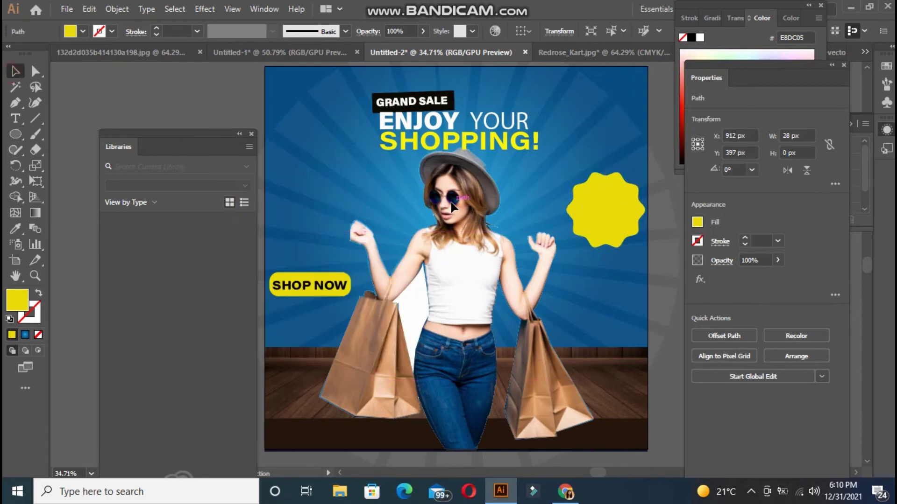
Shrink the wavy badge to about 170 px, tilt it, and nudge it into place
key("ctrl+shift+a")
left_click_drag(603, 213, 585, 198)
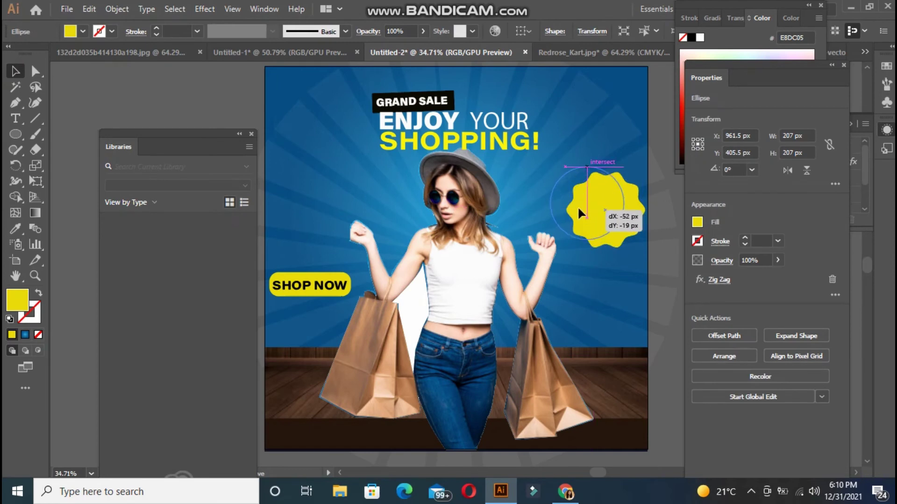
left_click_drag(553, 156, 564, 171)
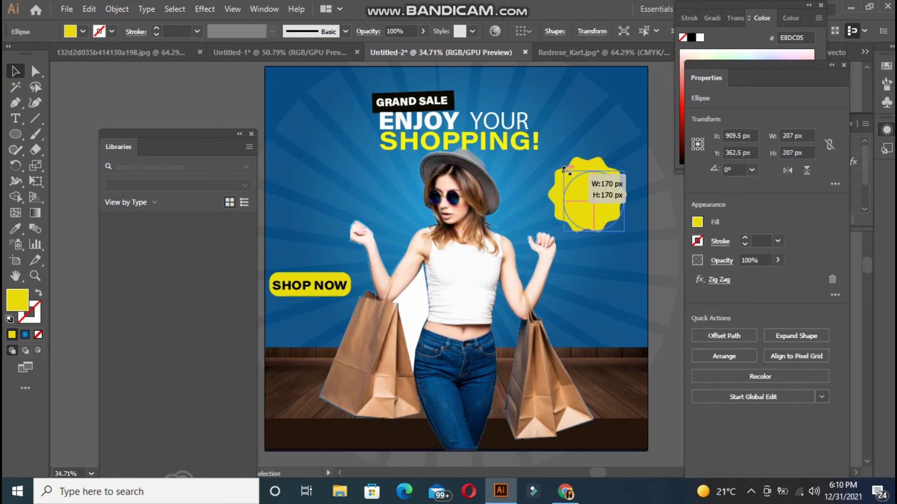
left_click_drag(559, 232, 562, 202)
left_click_drag(555, 171, 570, 184)
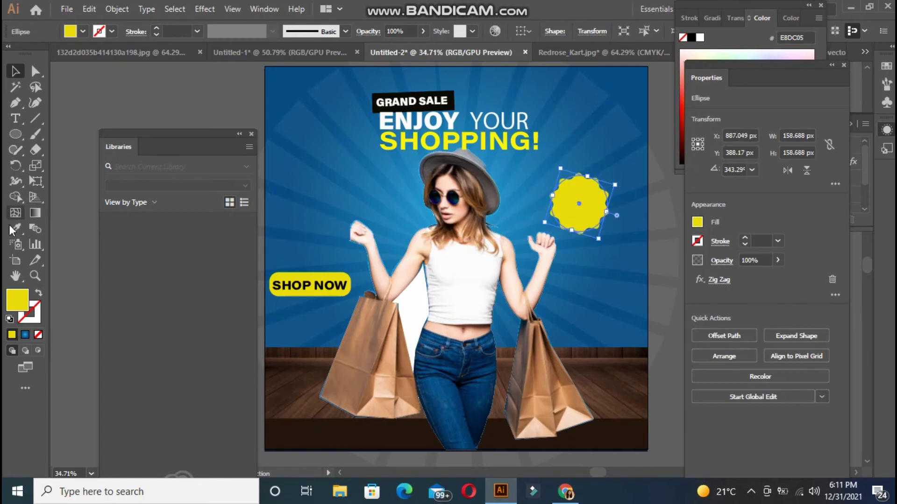
Add 50% OFF text at 36 pt and move it onto the badge
left_click(11, 124)
left_click(278, 351)
key("BackSpace")
type("OFF")
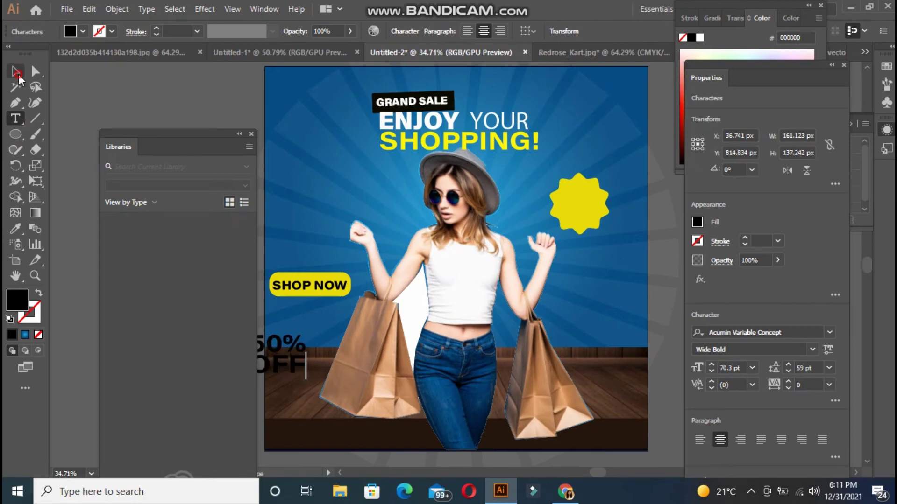
left_click(17, 74)
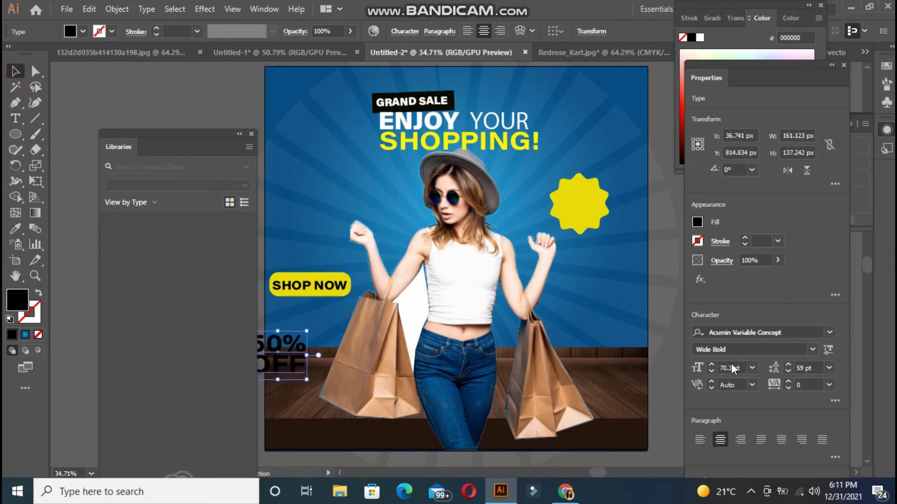
left_click(752, 368)
left_click(772, 310)
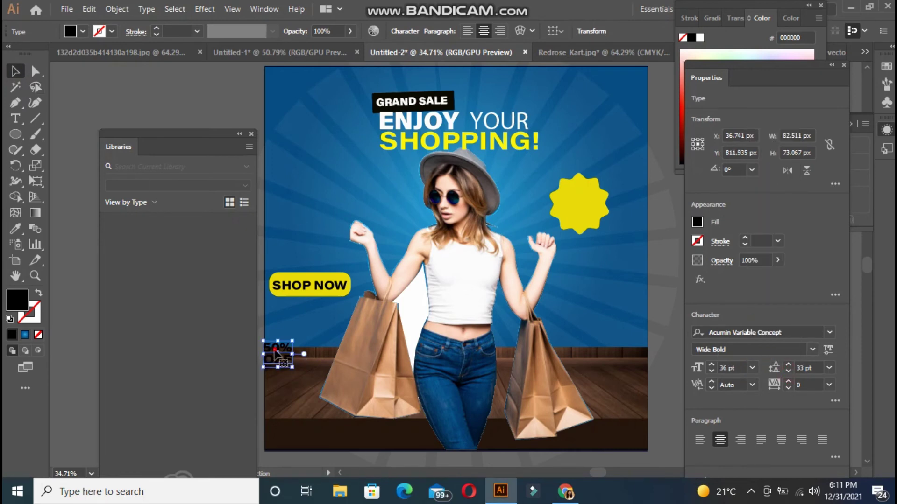
mouse_move(278, 354)
left_mouse_down()
mouse_move(575, 206)
mouse_move(596, 214)
mouse_move(601, 195)
left_mouse_up()
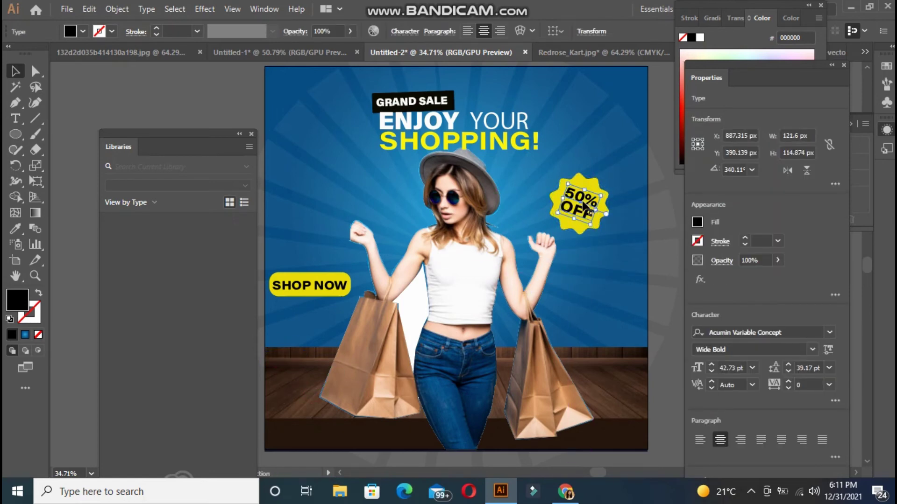
left_click(226, 75)
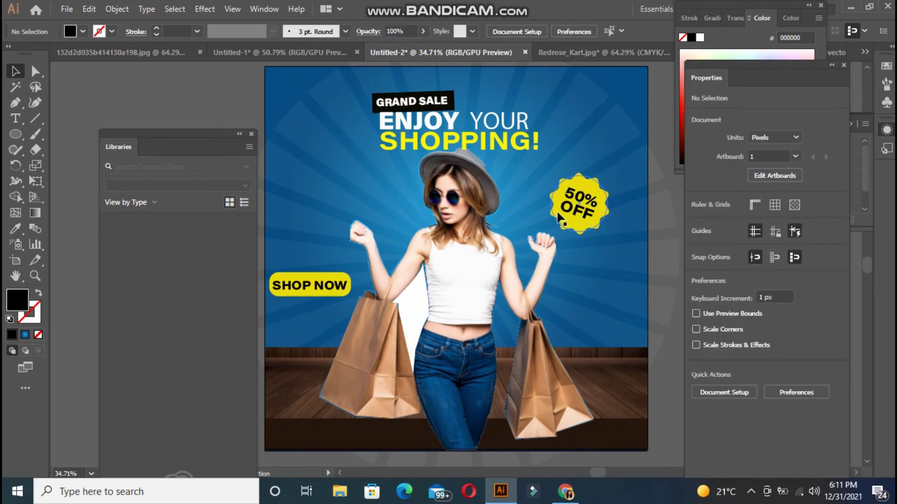
left_click_drag(558, 216, 568, 224)
Centre 50% OFF on the badge, group them, and slightly resize the group
left_click(744, 340)
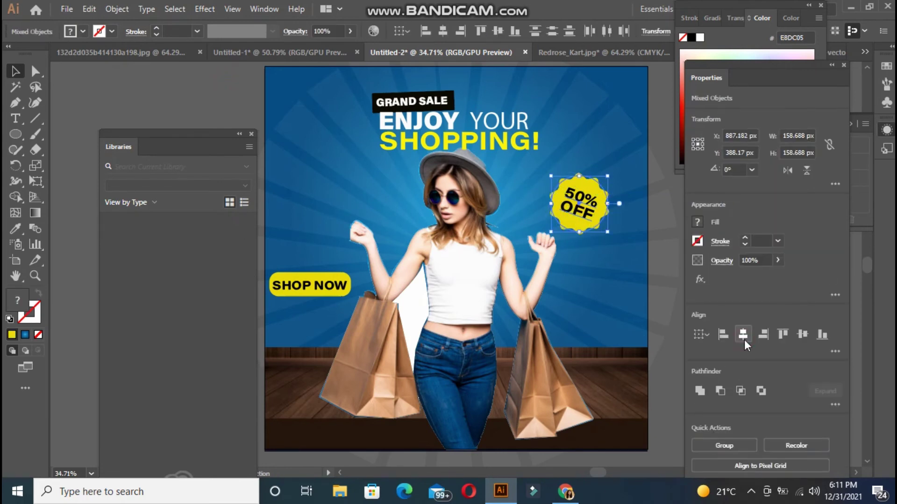
left_click(799, 338)
left_click(657, 302)
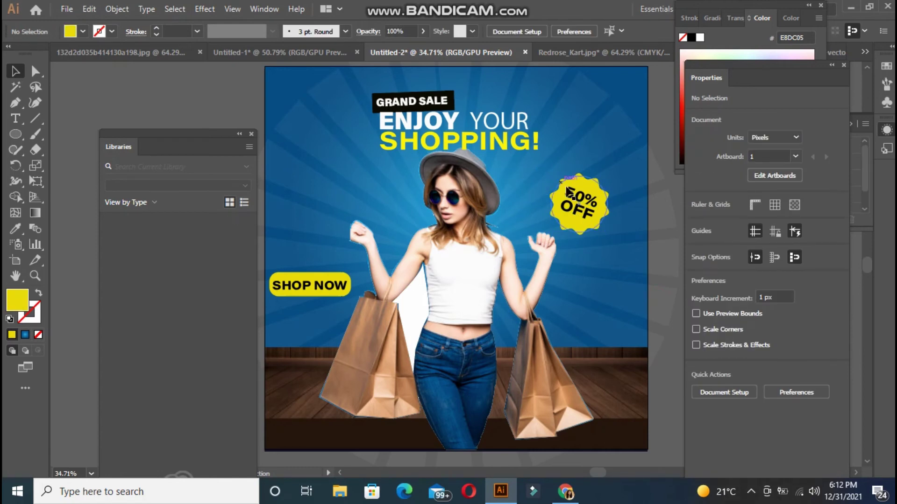
left_click(580, 182)
left_click(580, 178, "shift")
key("ctrl+g")
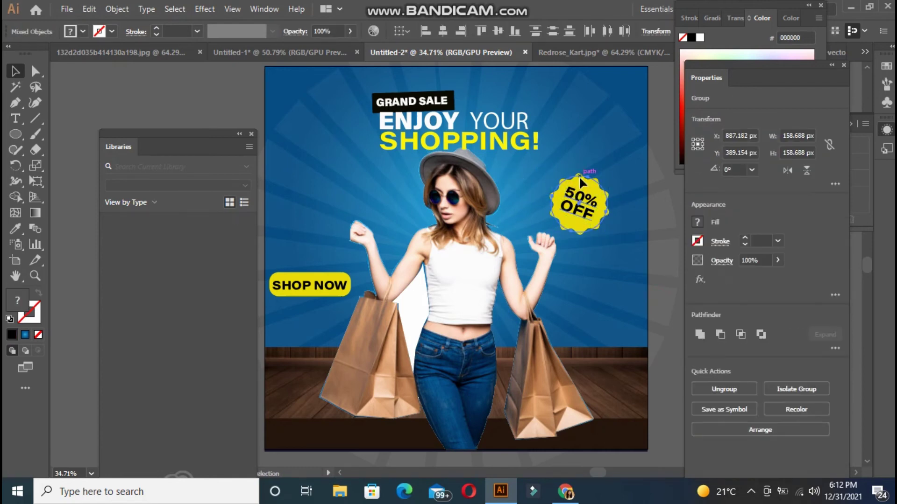
left_click_drag(551, 176, 556, 180)
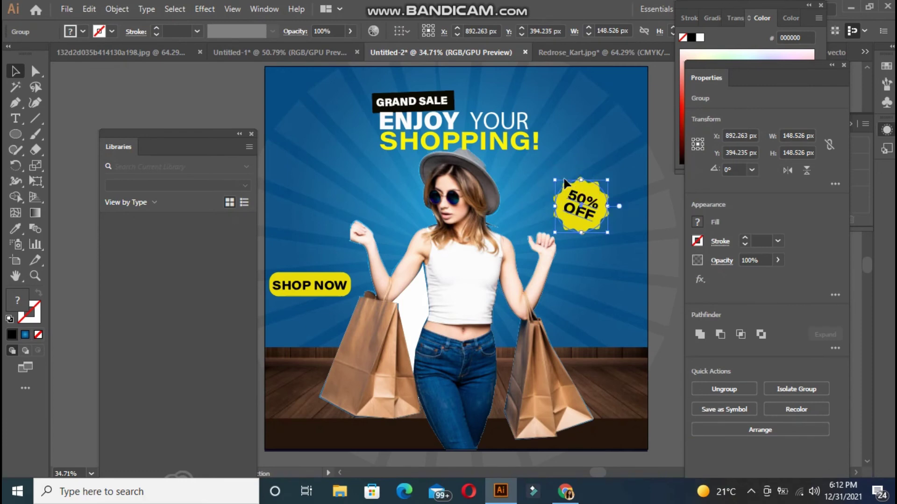
left_click(668, 218)
Group the SHOP NOW text with its pill and move the button to the lower right
key("ctrl+a")
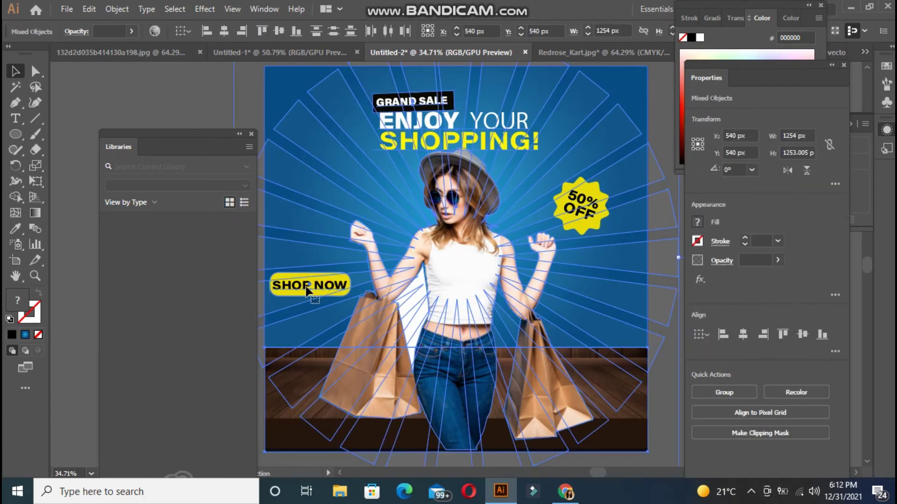
left_click(207, 108)
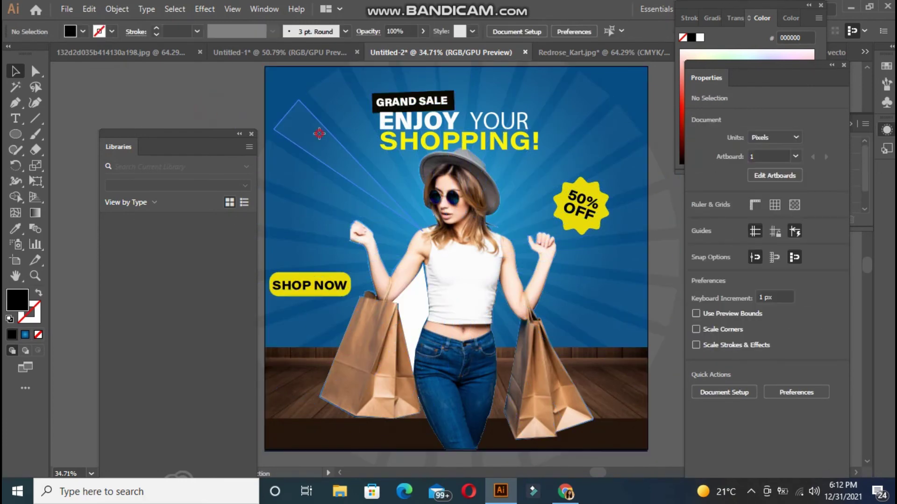
left_click(314, 285)
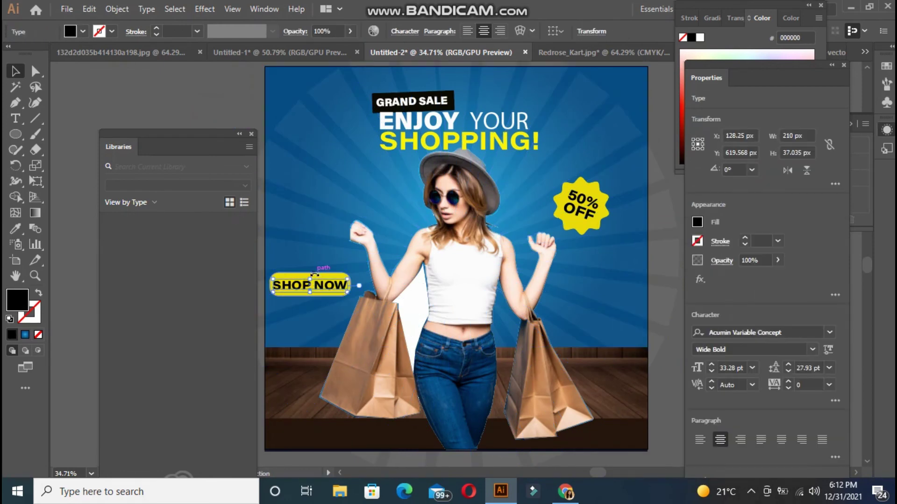
left_click(320, 277, "shift")
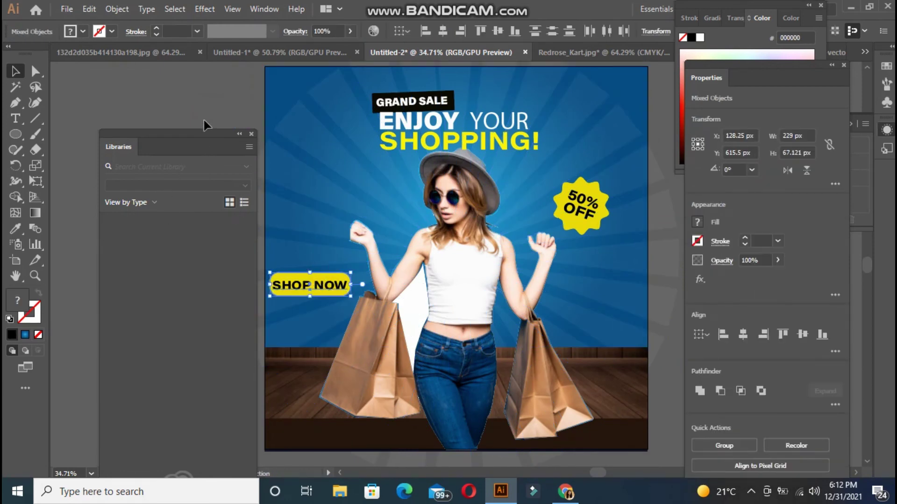
left_click(204, 120)
left_click(336, 287)
key("ctrl+g")
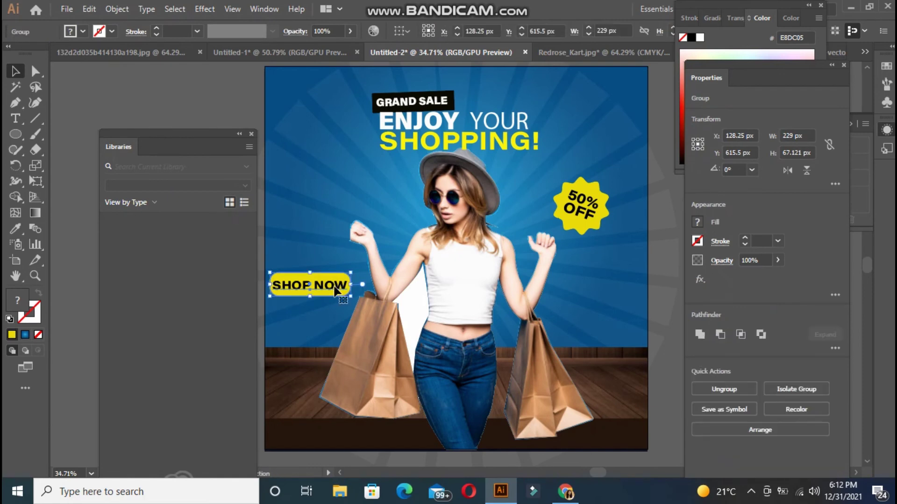
mouse_move(280, 275)
left_mouse_down()
mouse_move(576, 344)
mouse_move(601, 363)
mouse_move(572, 349)
mouse_move(581, 348)
left_mouse_up()
Reselect the yellow button shape and SHOP NOW label and group them again
left_click(195, 112)
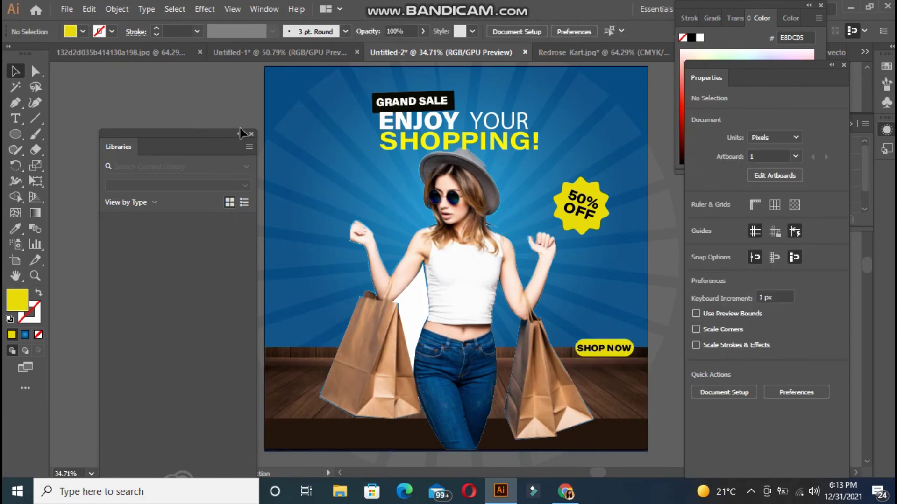
left_click(604, 348)
right_click(600, 347)
key("Escape")
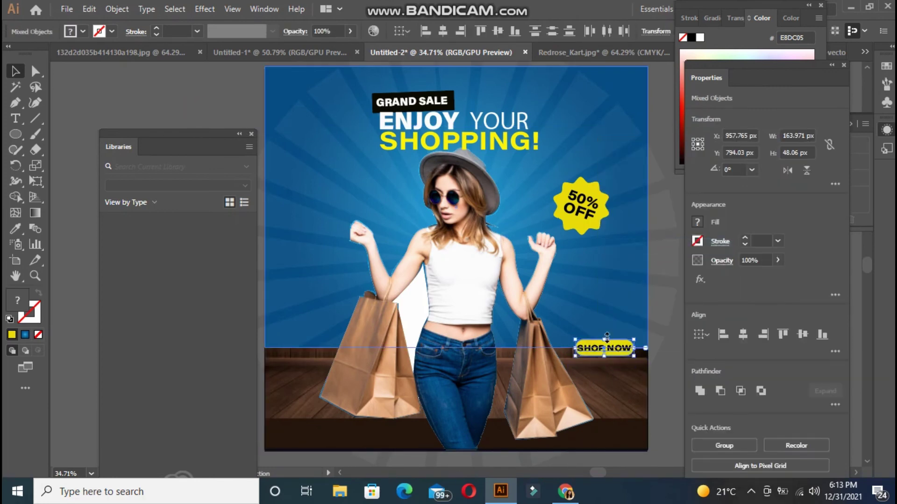
left_click(659, 336)
left_click(642, 349)
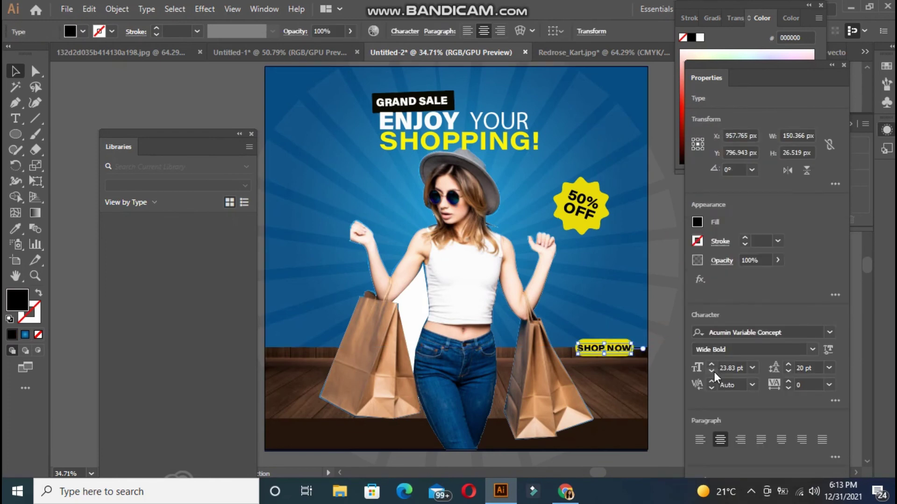
left_click(656, 350)
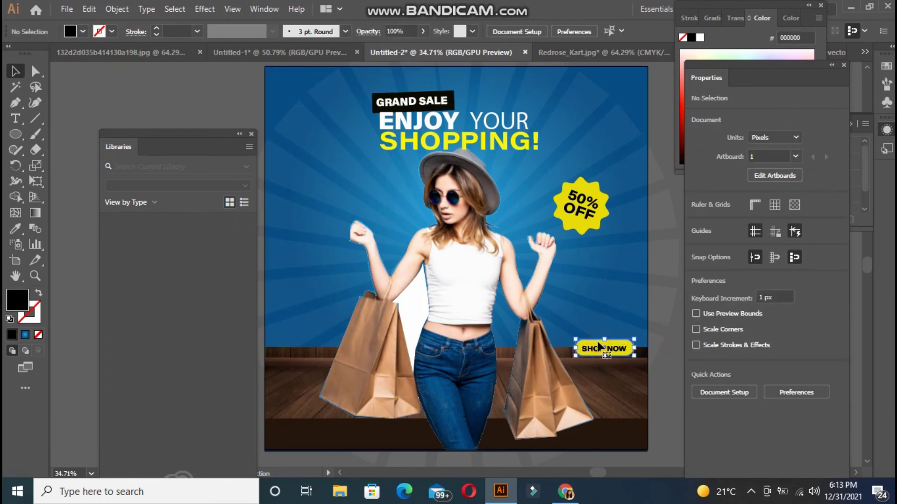
left_click(590, 351)
left_click(607, 349, "shift")
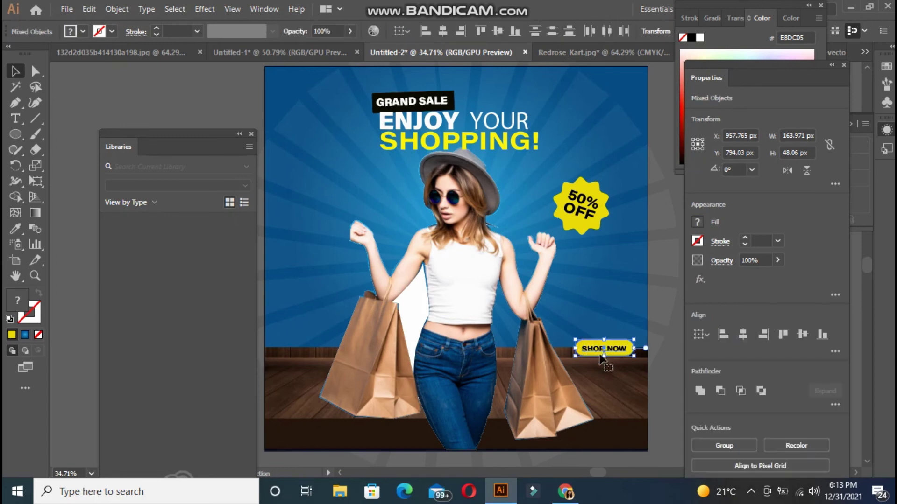
key("ctrl+g")
left_click(128, 89)
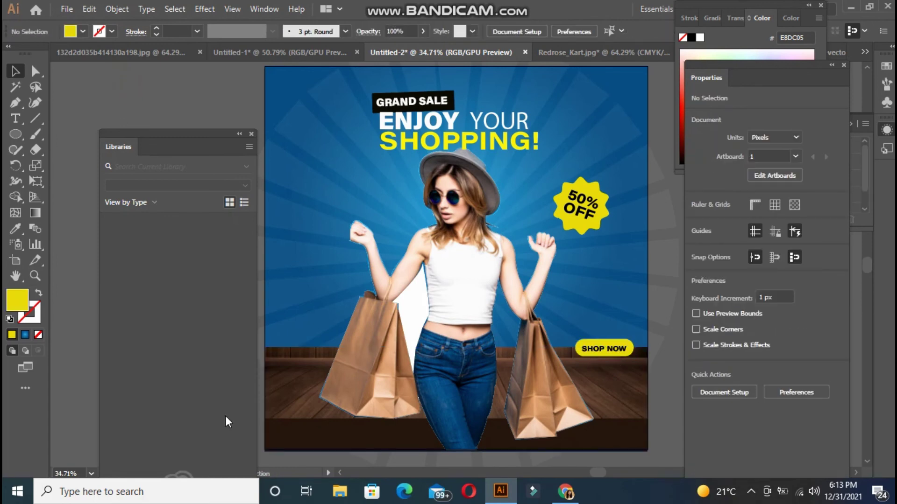
Type a 'CALL :' phone-number text line at the ad's bottom-left
left_click(16, 118)
left_click(288, 427)
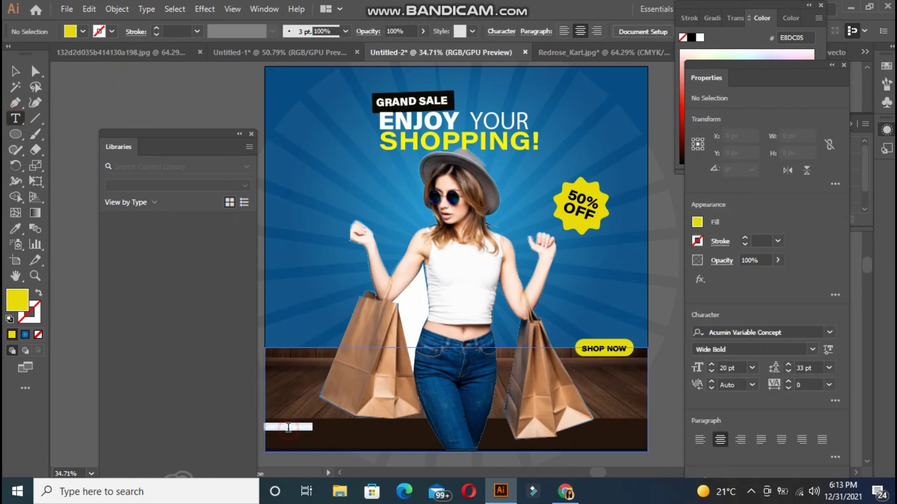
type("CALL")
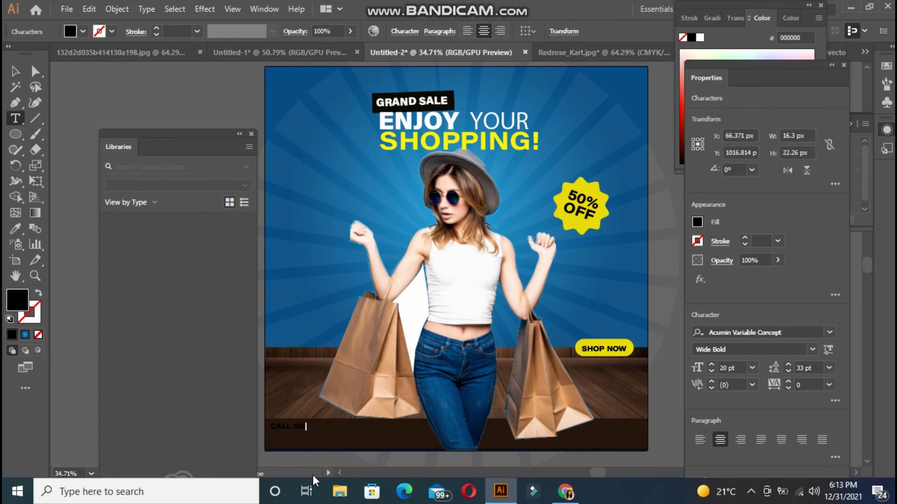
left_click(289, 426)
type("567")
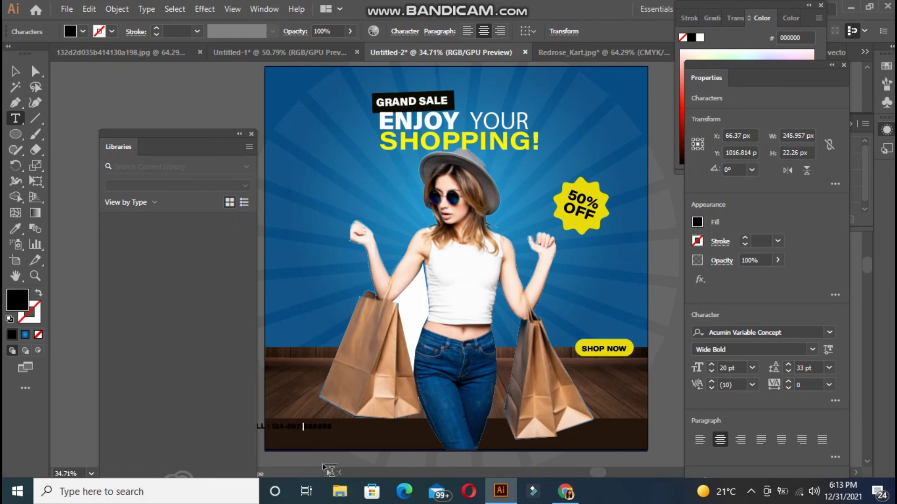
type("-")
key("End")
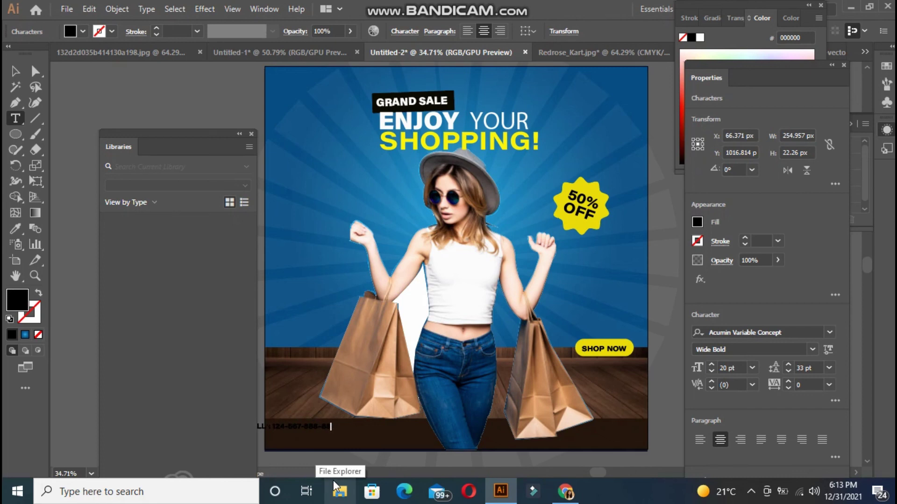
key("Escape")
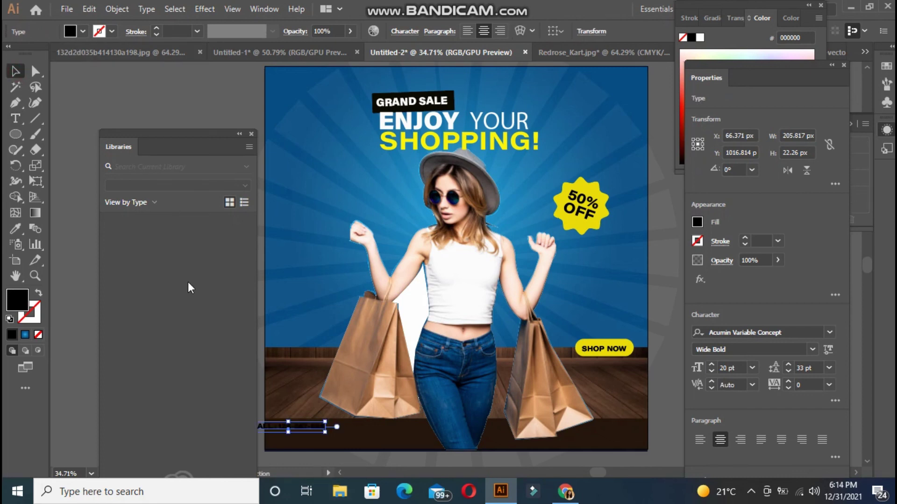
Make the phone line white and enlarge it into place in the dark floor band
left_click(15, 229)
left_click(432, 266)
left_click(13, 71)
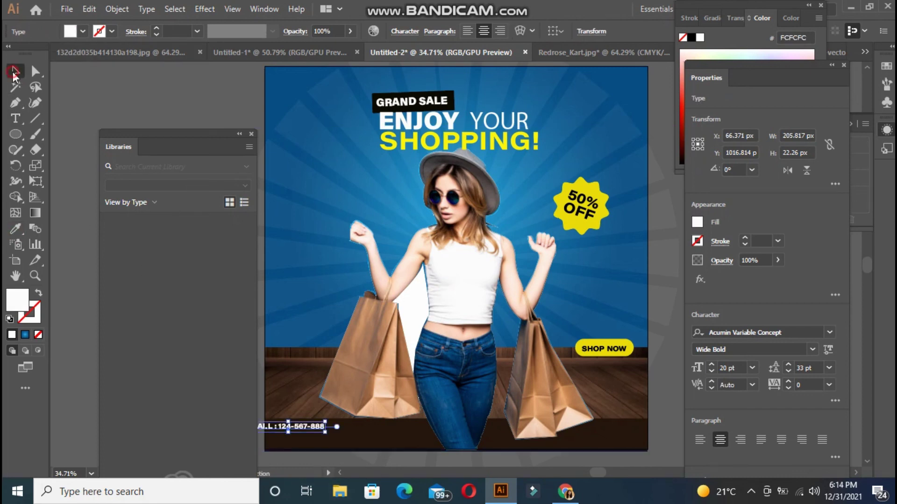
left_click_drag(312, 429, 340, 439)
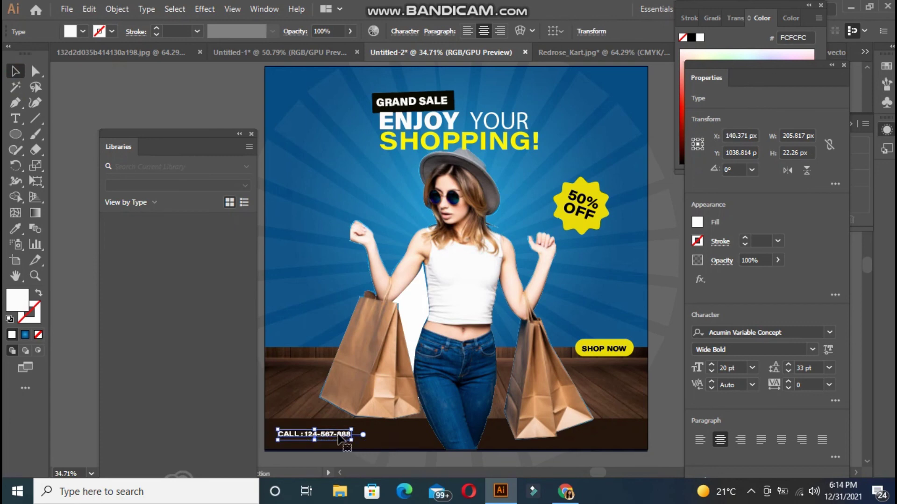
left_click_drag(352, 439, 396, 445)
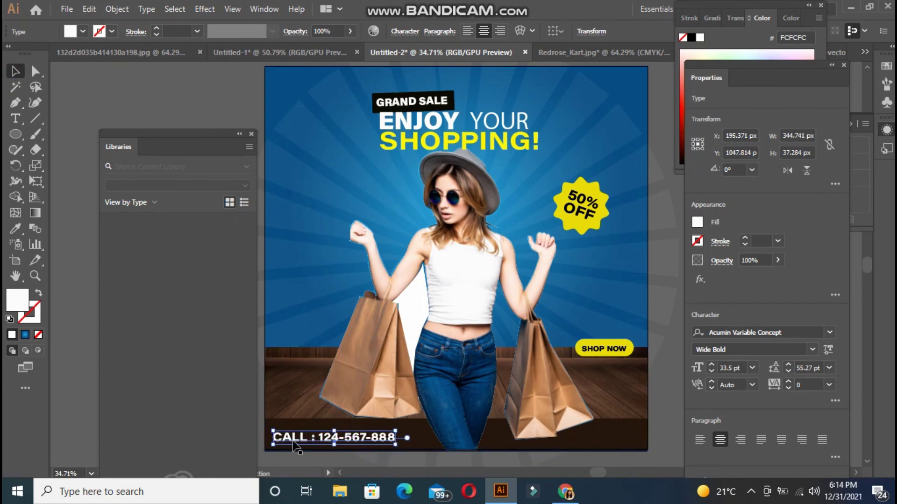
left_click_drag(293, 445, 296, 444)
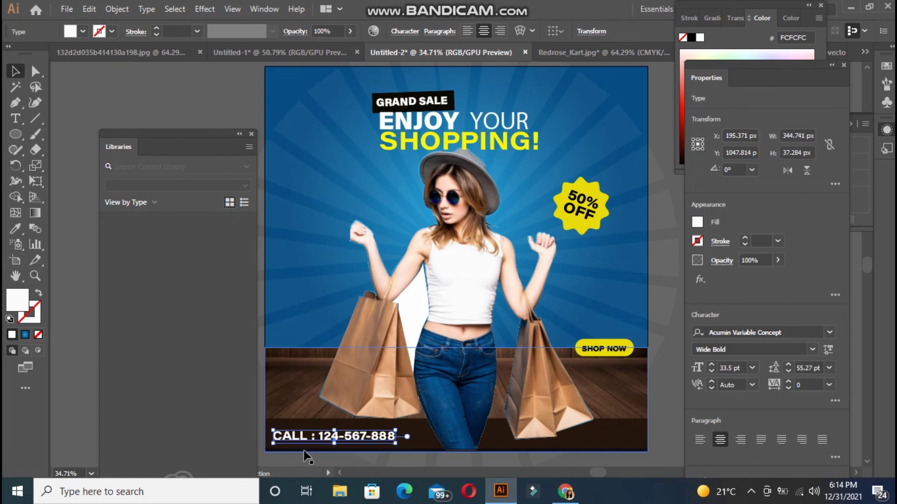
Deselect the text and close the Libraries and Properties panels
left_click(219, 117)
left_click(252, 134)
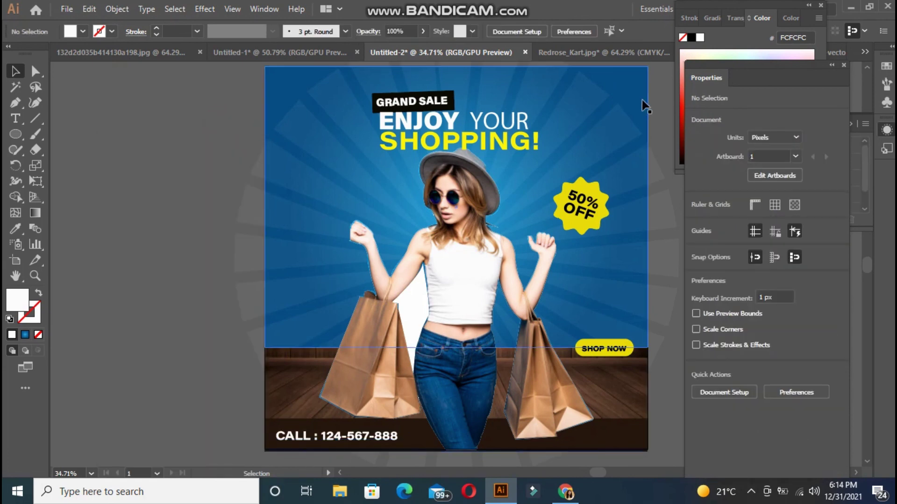
left_click(844, 65)
Draw an artboard-sized rectangle and use Make Clipping Mask to clip all artwork to it
left_click(820, 5)
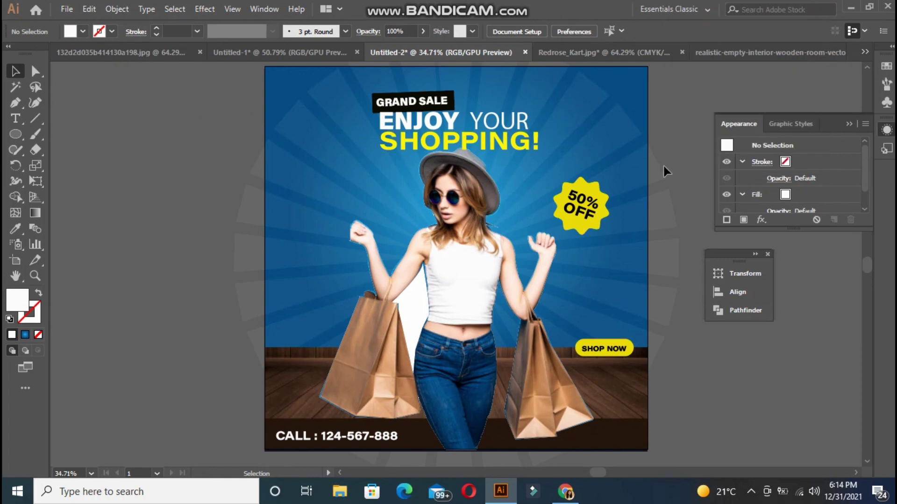
left_click(20, 141)
left_click(50, 132)
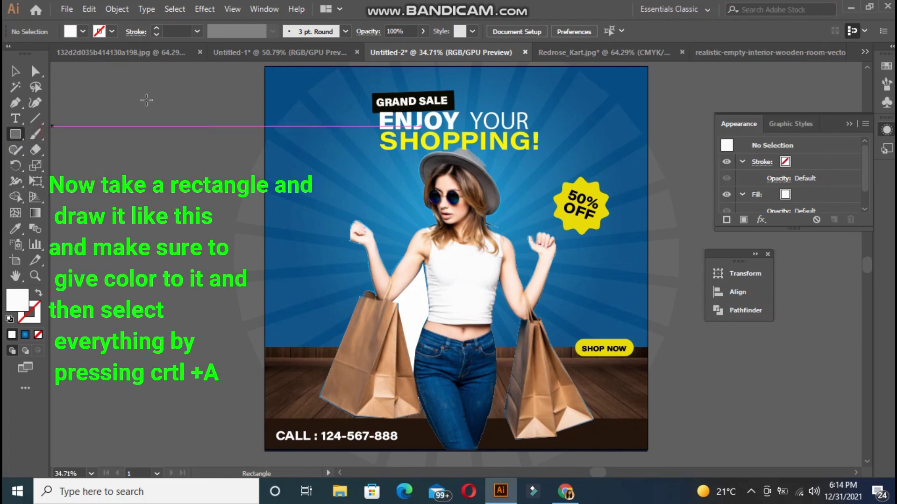
left_click_drag(258, 63, 655, 419)
key("ctrl+a")
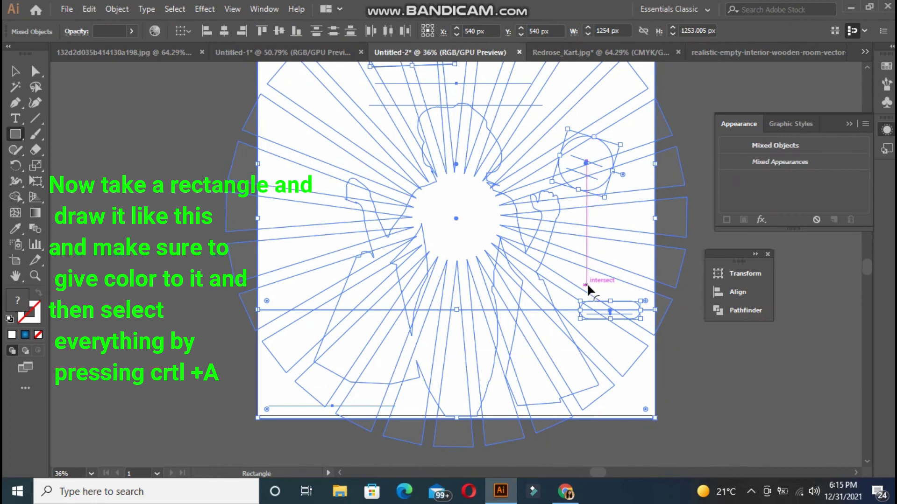
right_click(579, 206)
left_click(597, 300)
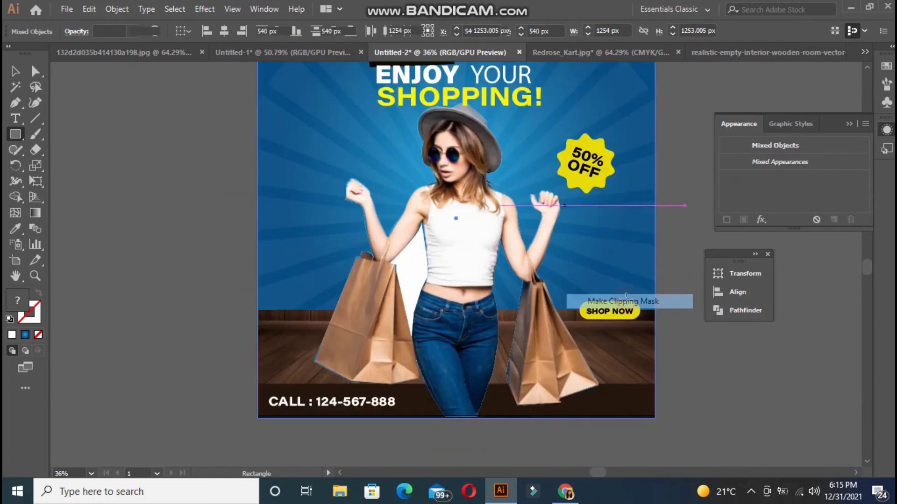
Close the floating Appearance and Transform panels and zoom out to see the whole artboard
scroll(665, 213, "up", 2)
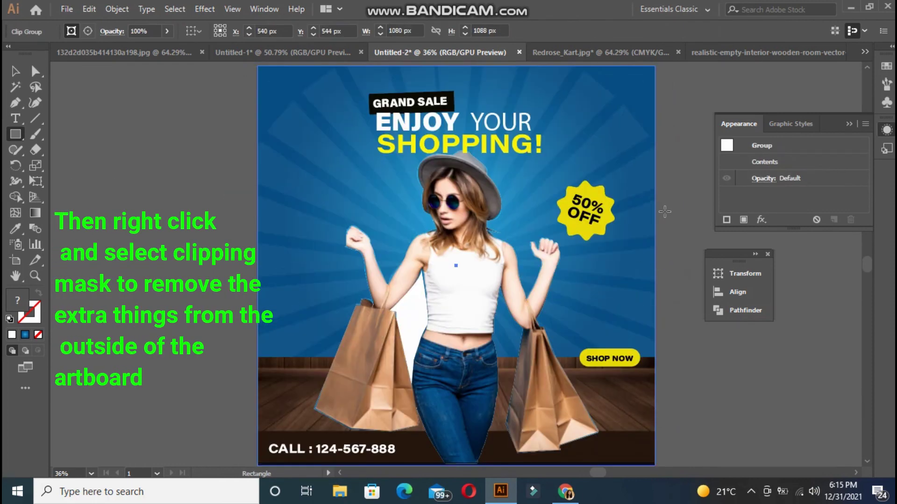
left_click(811, 203)
left_click(768, 255)
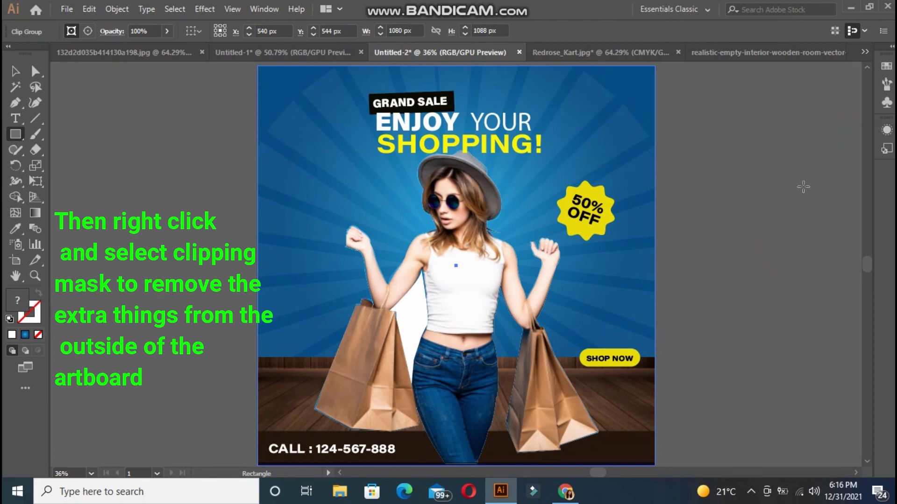
key("ctrl+minus")
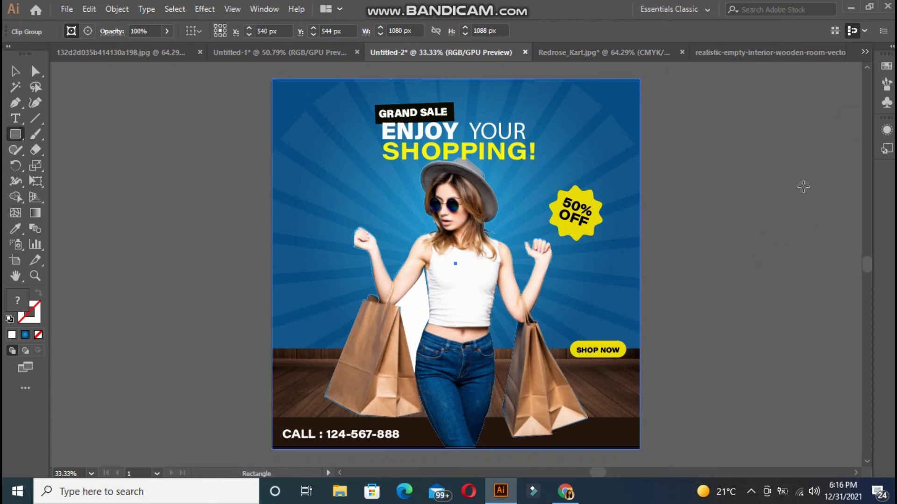
Start an Export As and navigate to the flyers folder on the Desktop
left_click(750, 491)
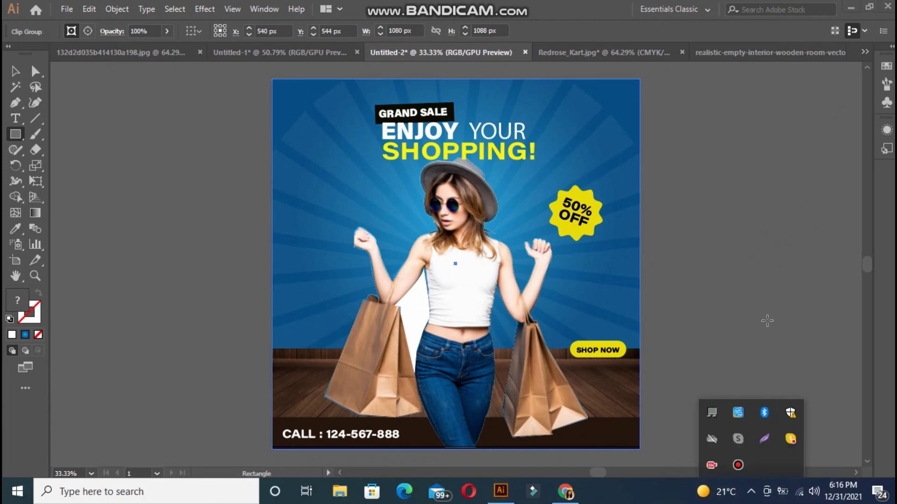
left_click(67, 9)
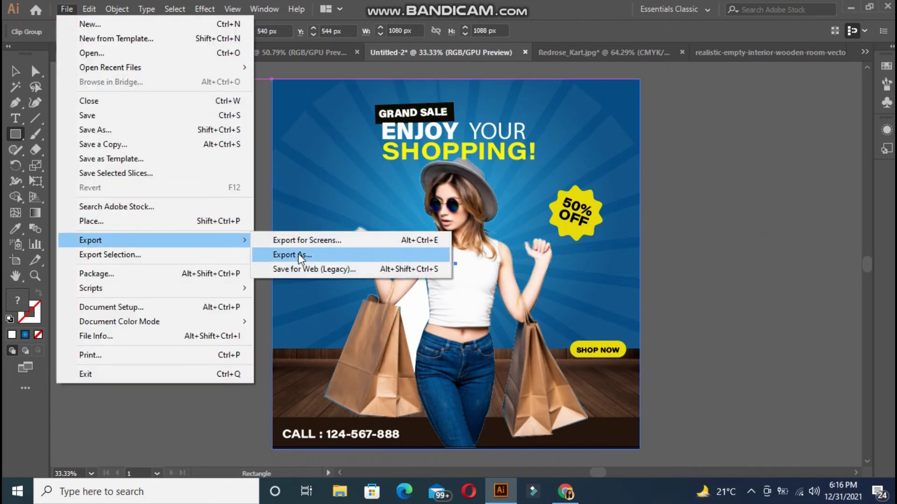
left_click(298, 255)
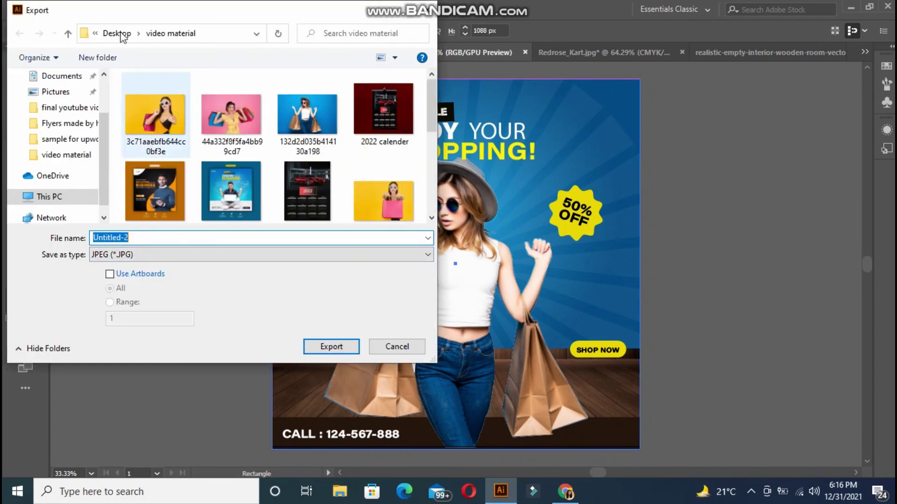
left_click(121, 33)
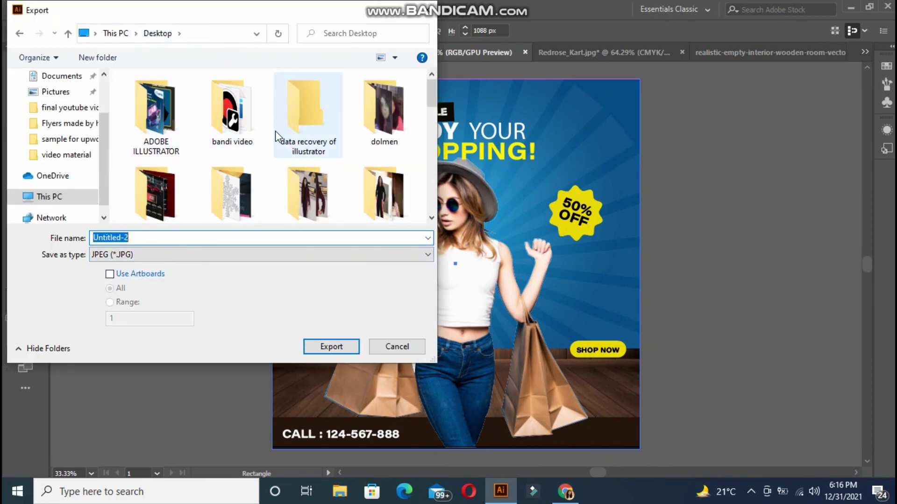
scroll(261, 140, "down", 2)
double_click(157, 187)
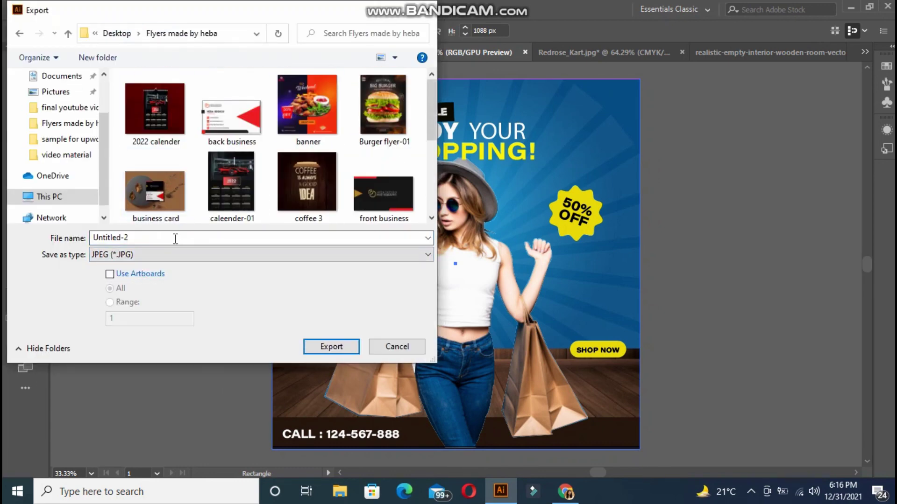
Export the artboard as a JPEG named 'SOCIAL MEDIA DESIGN' at 300 ppi, quality 9, RGB
triple_click(175, 239)
key("BackSpace")
type("SOCIAL MEDIA DESI")
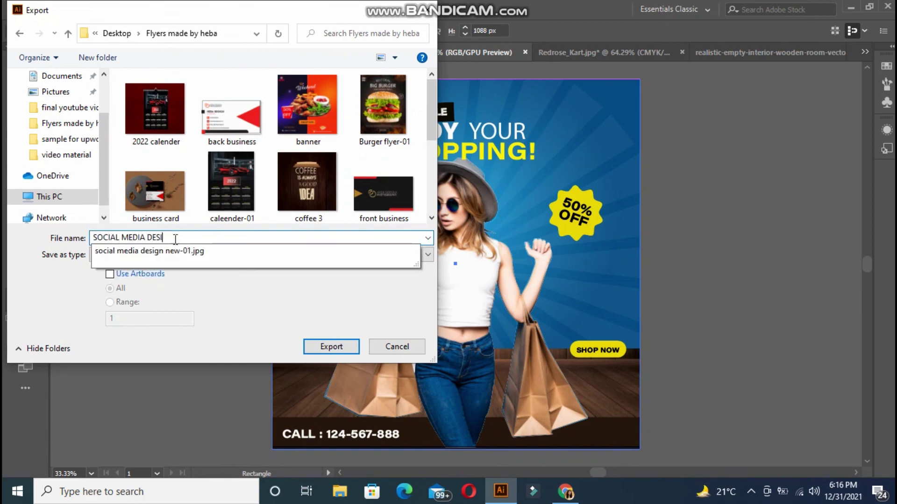
type("GN")
left_click(200, 312)
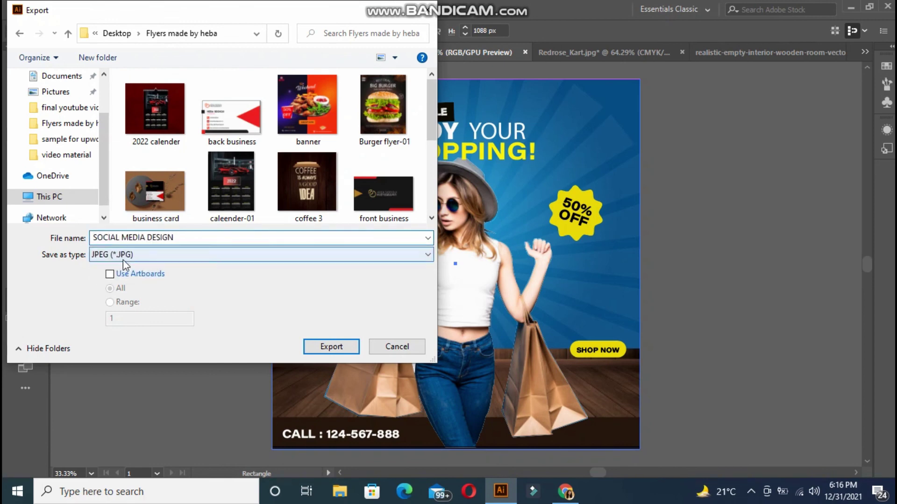
left_click(110, 274)
left_click(330, 346)
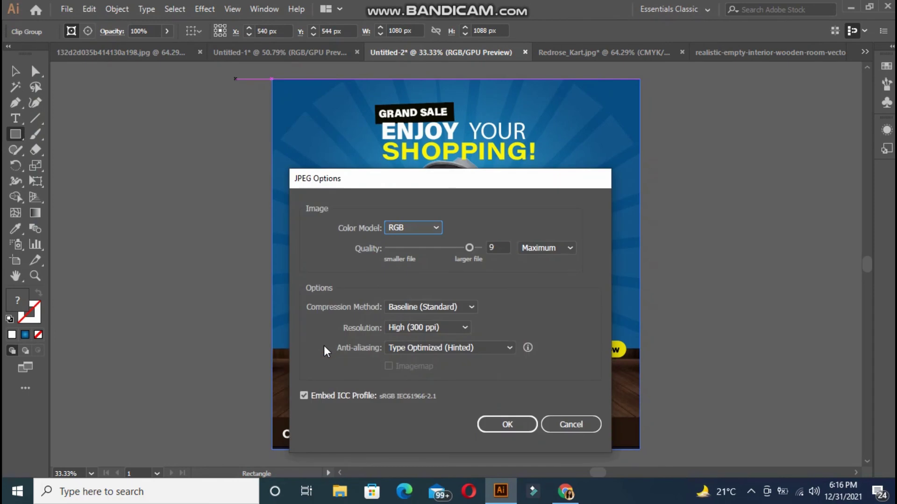
left_click(500, 419)
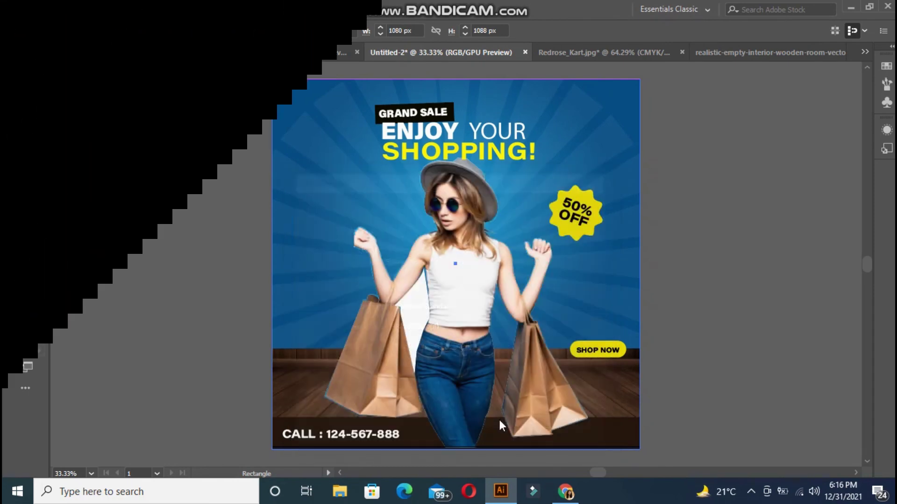